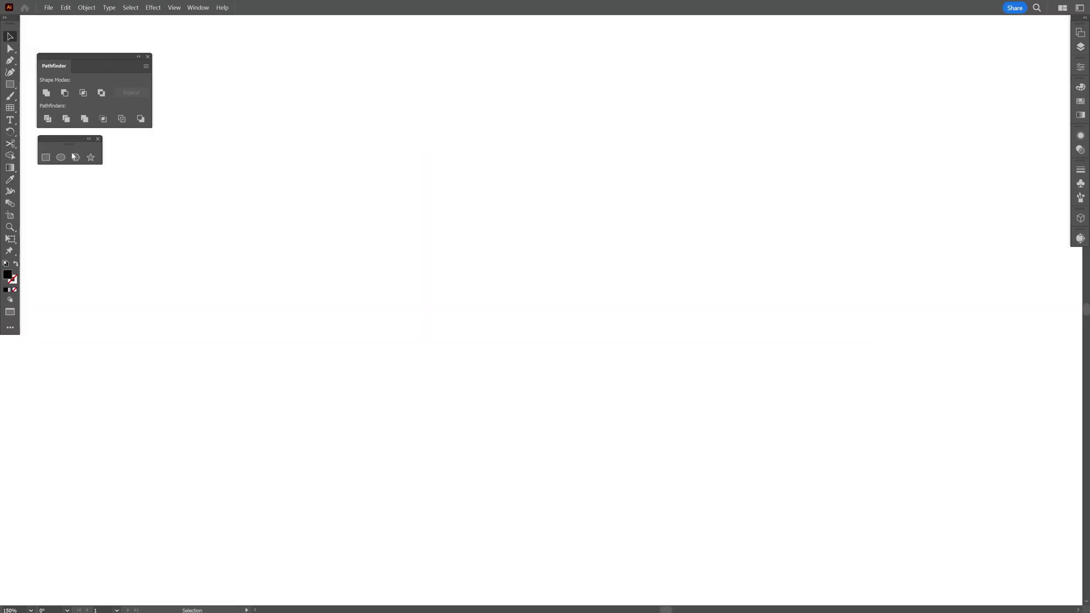
# Step: Create a closed left half circle about 231 px tall by deleting a drawn circle's rightmost anchor point and joining the open ends
pyautogui.click(61, 158)
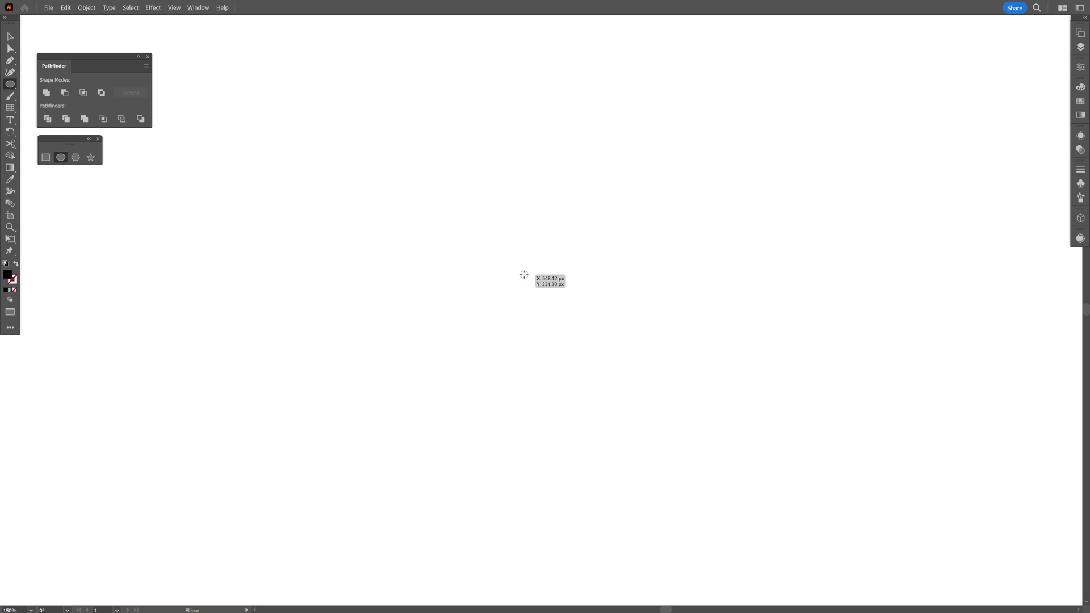
pyautogui.moveTo(527, 274); pyautogui.dragTo(635, 355)
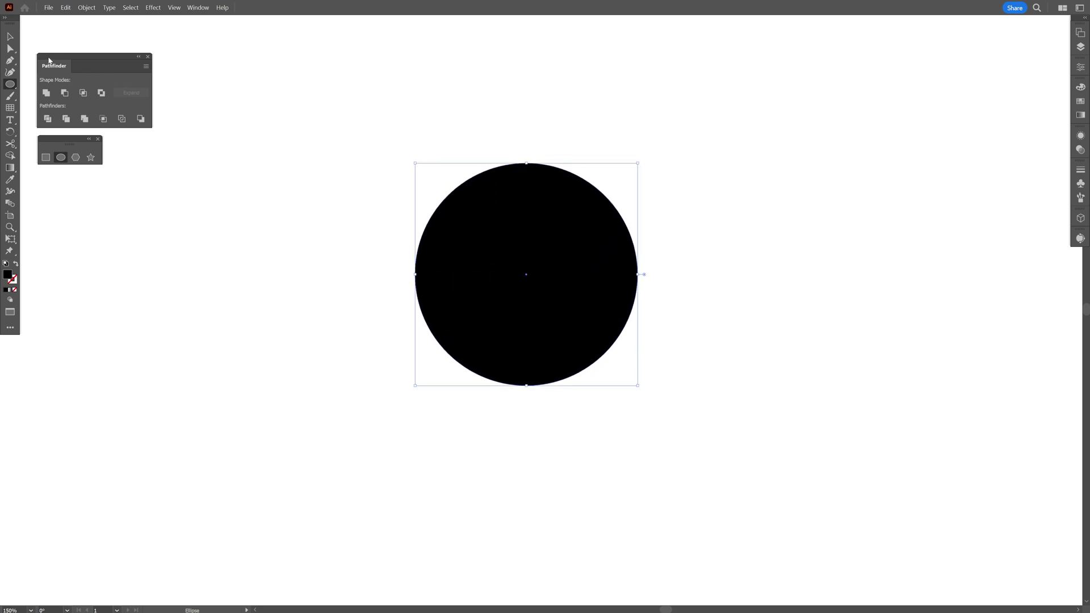
pyautogui.click(15, 52)
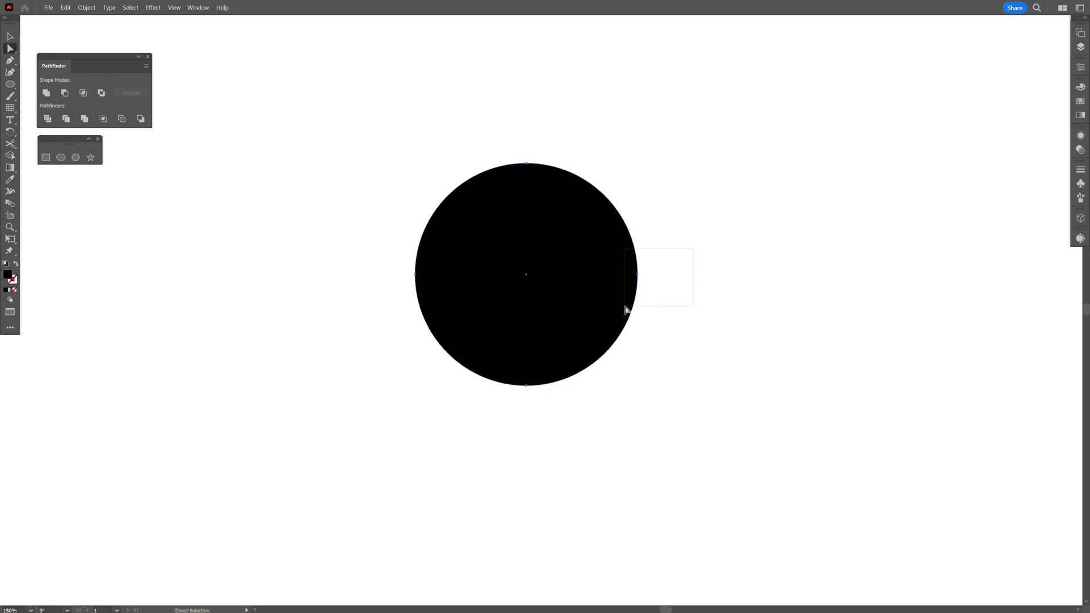
pyautogui.moveTo(625, 310); pyautogui.dragTo(626, 310)
pyautogui.press('Delete')
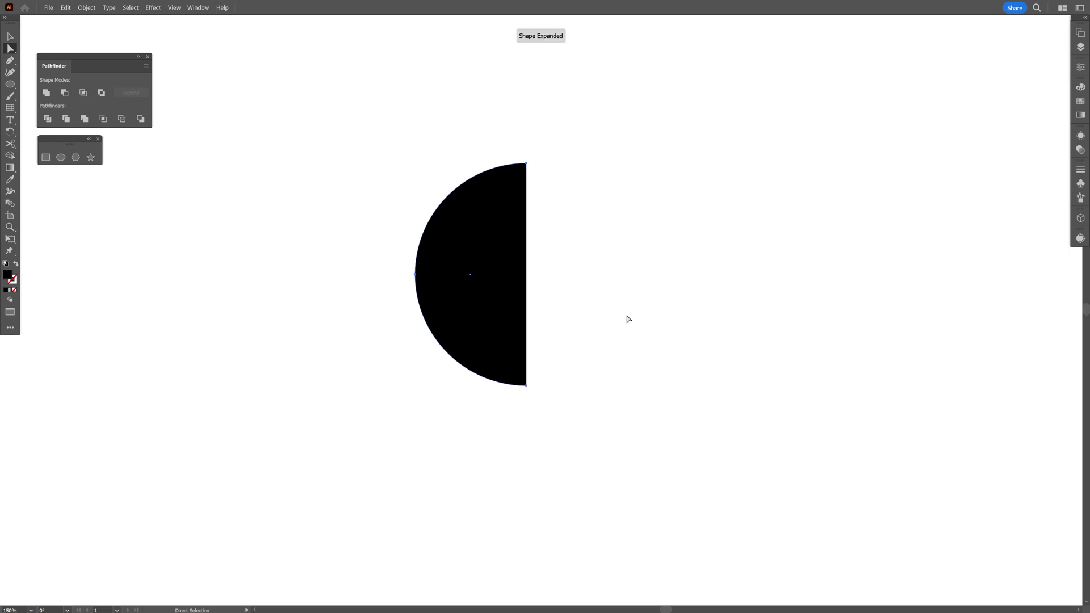
pyautogui.click(1079, 69)
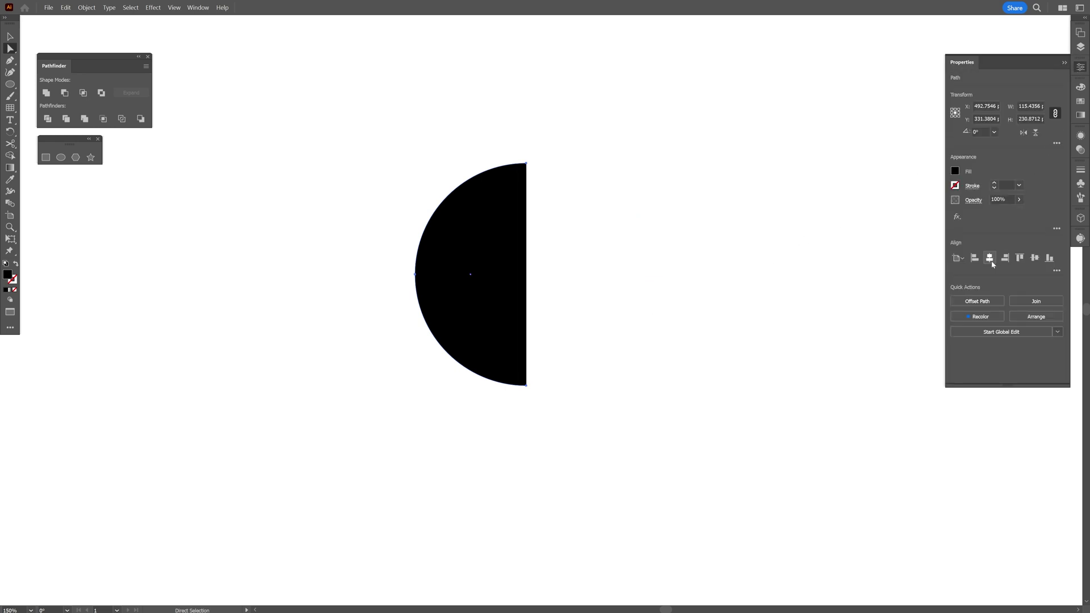
pyautogui.click(1053, 305)
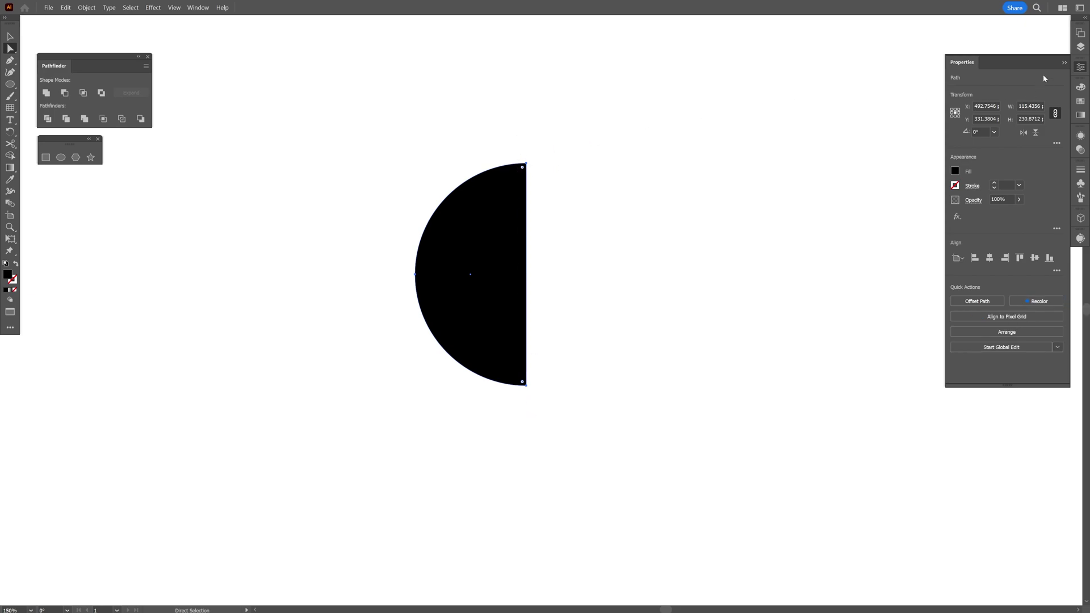
# Step: Duplicate the half circle alongside, rotate the left one 180° so the curved sides face each other, and group the pair
pyautogui.press('v')
pyautogui.moveTo(512, 269)
pyautogui.mouseDown()
pyautogui.moveTo(629, 279)
pyautogui.moveTo(511, 277)
pyautogui.mouseUp()
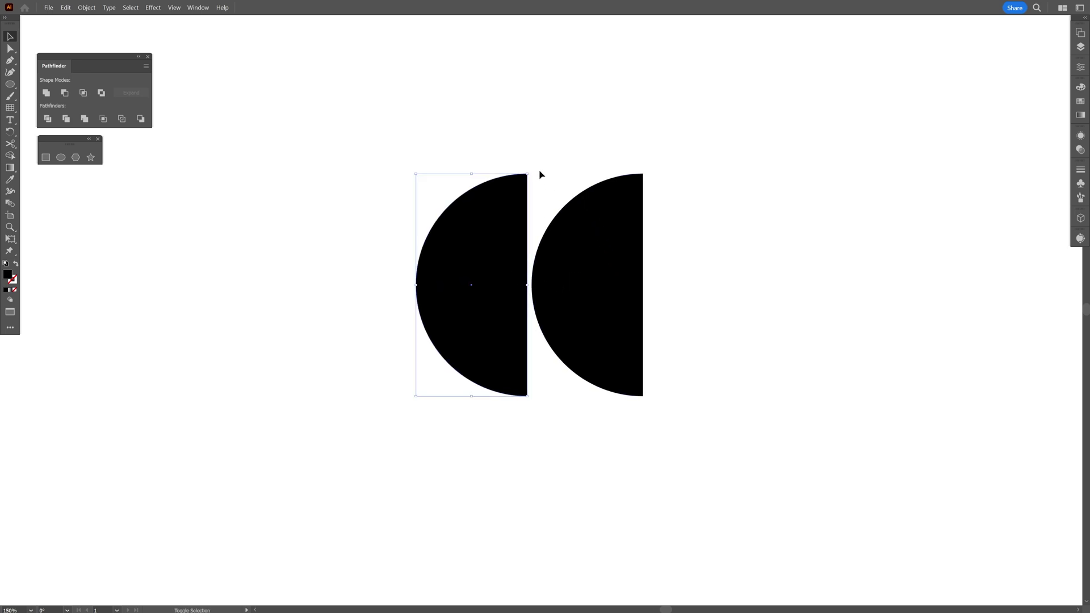
pyautogui.moveTo(530, 171); pyautogui.dragTo(389, 478)
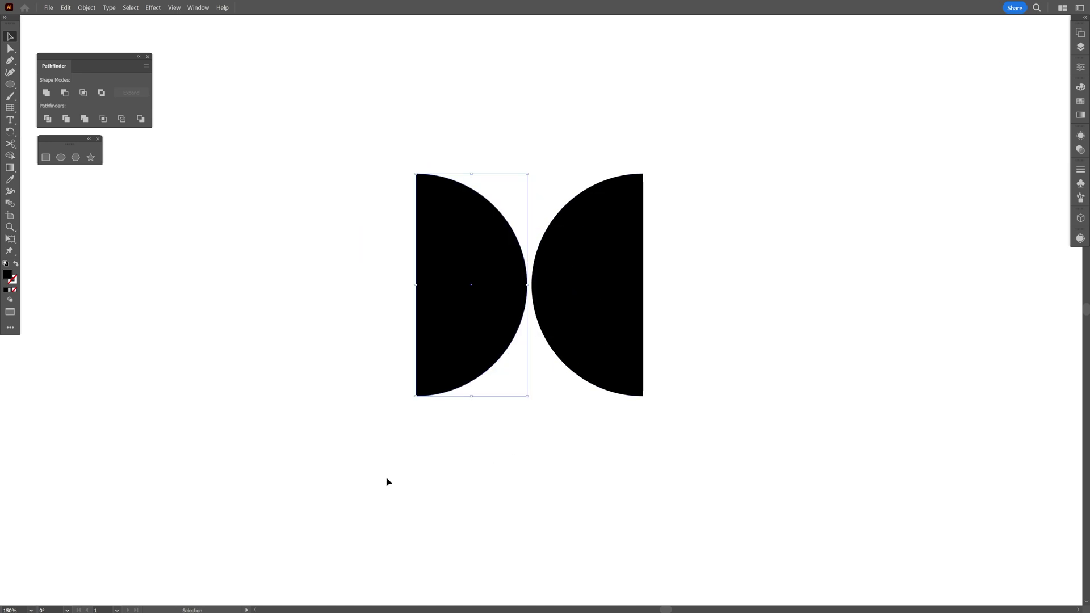
pyautogui.hotkey('ctrl', 'a')
pyautogui.rightClick(431, 249)
pyautogui.click(445, 352)
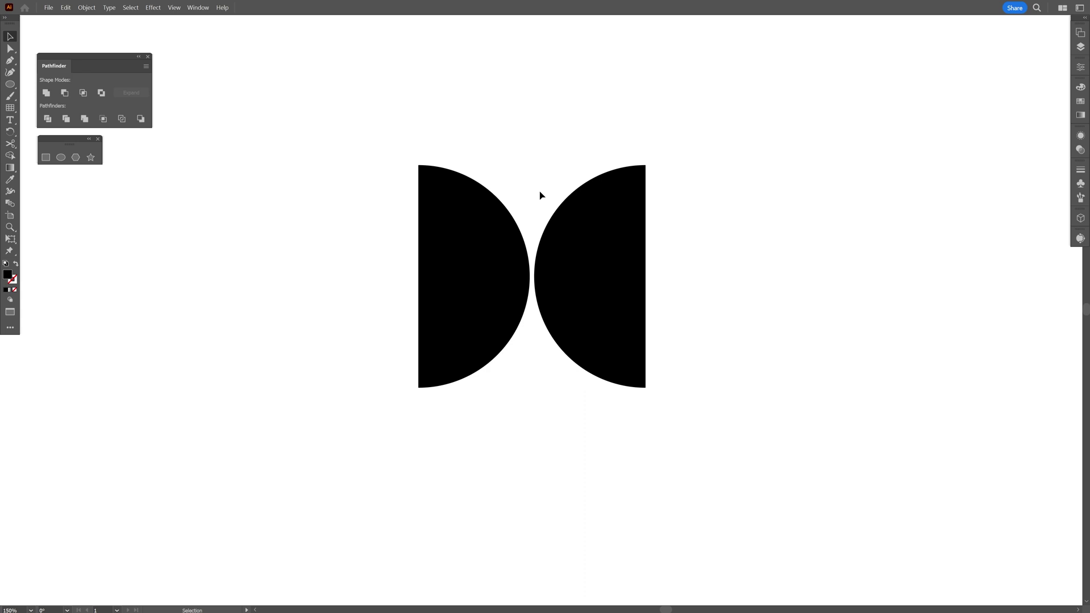
# Step: Draw a gray square about 231 px wide from the pair's upper-left corner and nudge it right to centre it over the half circles
pyautogui.click(1081, 102)
pyautogui.click(1018, 146)
pyautogui.scroll(2, 534, 241)
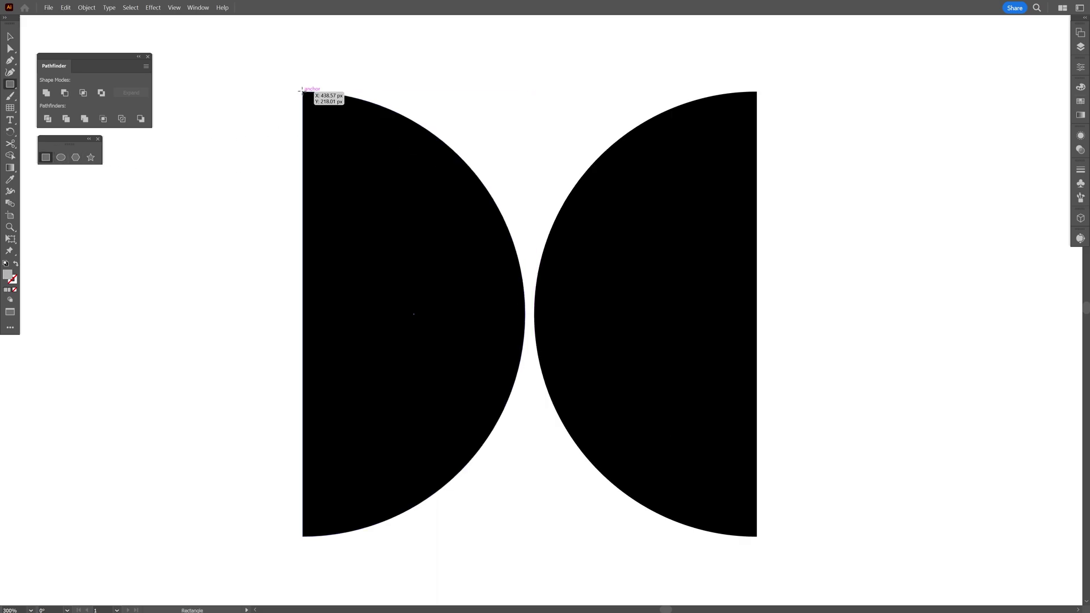
pyautogui.moveTo(301, 91); pyautogui.dragTo(455, 537)
pyautogui.scroll(1, 777, 310)
pyautogui.scroll(-1, 777, 309)
pyautogui.press('Right')
pyautogui.press('Right')
pyautogui.press('Right')
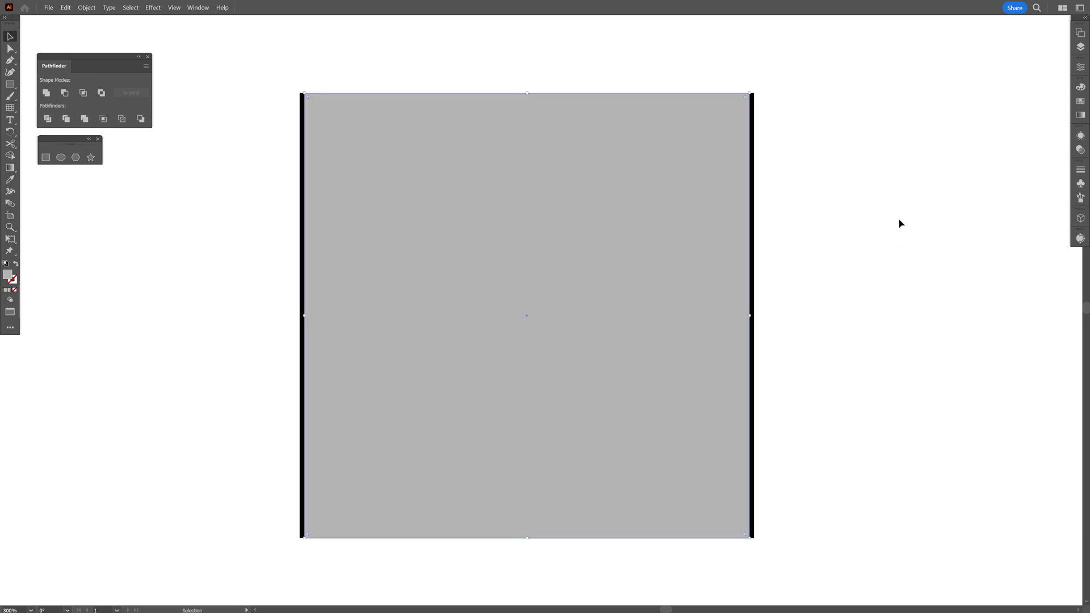
# Step: Stretch the gray square evenly upward and downward to about 261 px tall, past the ends of the half circles
pyautogui.hotkey('ctrl', 'a')
pyautogui.click(1080, 67)
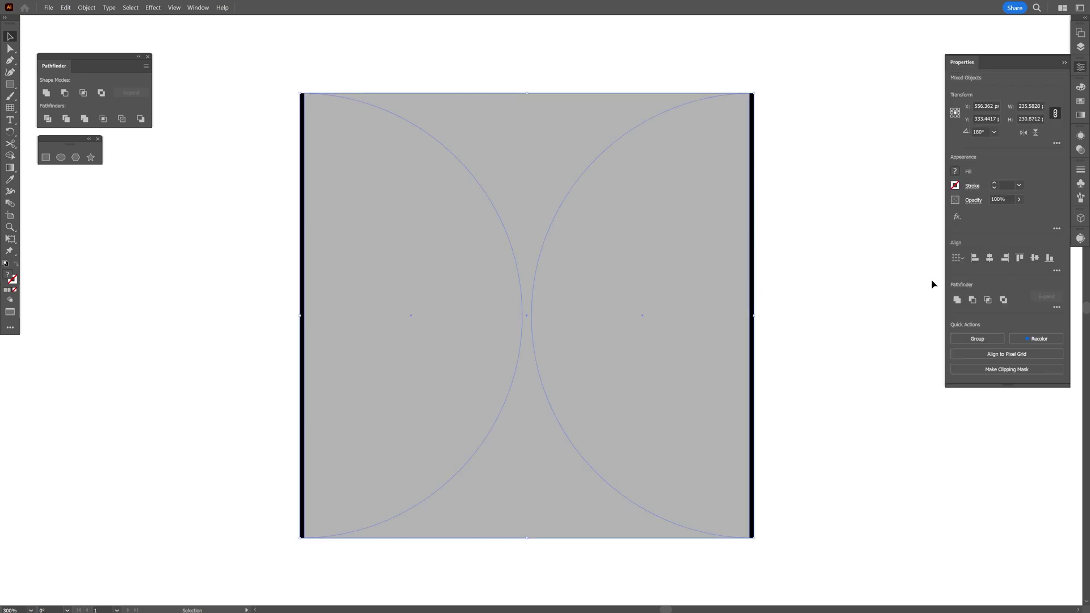
pyautogui.click(833, 274)
pyautogui.click(595, 162)
pyautogui.moveTo(527, 92); pyautogui.dragTo(528, 64)
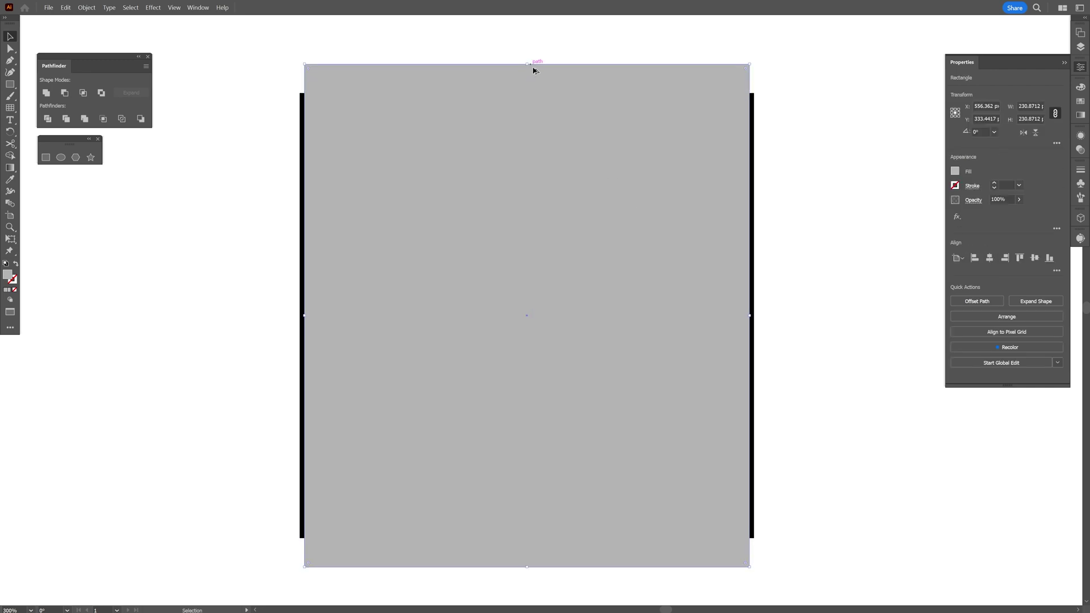
# Step: Remove the black slivers outside the gray rectangle's sides with Shape Builder and delete the remaining gray areas
pyautogui.hotkey('ctrl', 'a')
pyautogui.hotkey('shift', 'm')
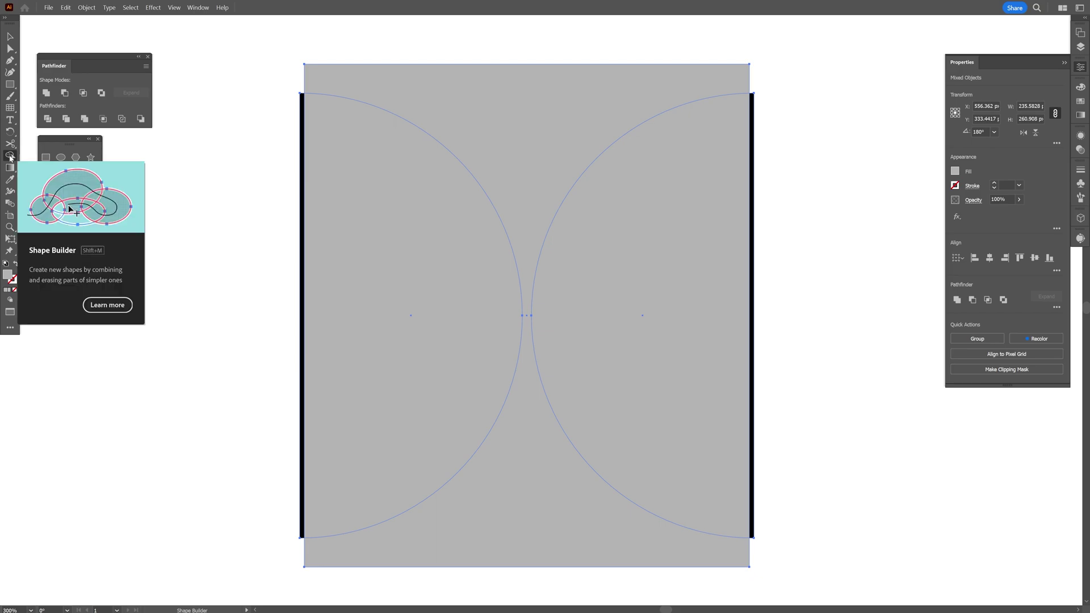
pyautogui.keyDown('alt'); pyautogui.click(752, 161); pyautogui.keyUp('alt')
pyautogui.keyDown('alt'); pyautogui.click(305, 154); pyautogui.keyUp('alt')
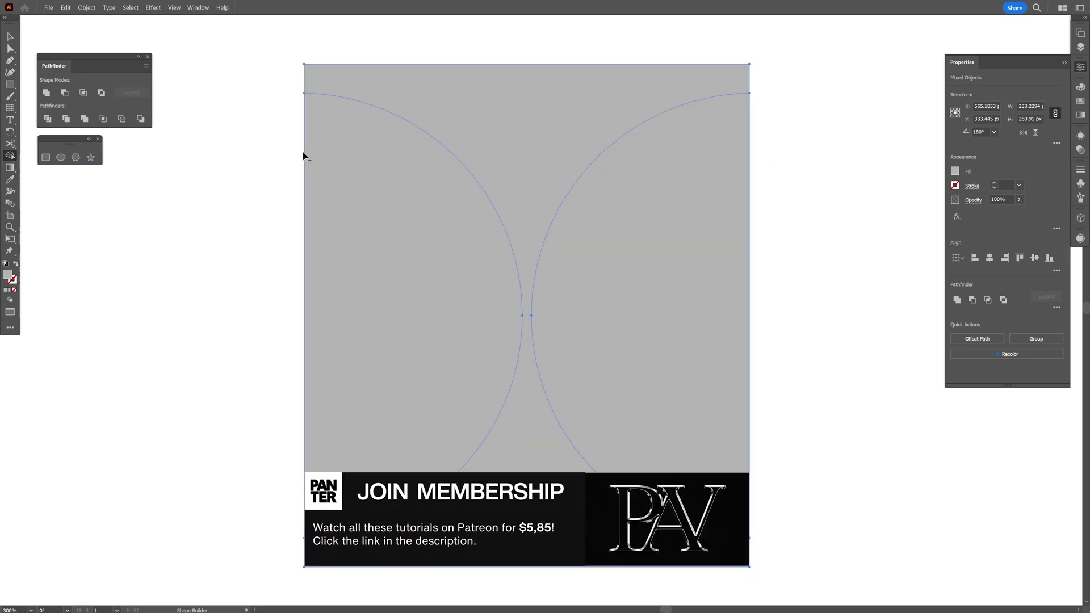
pyautogui.press('v')
pyautogui.click(479, 92)
pyautogui.moveTo(479, 93); pyautogui.dragTo(634, 121)
pyautogui.press('Delete')
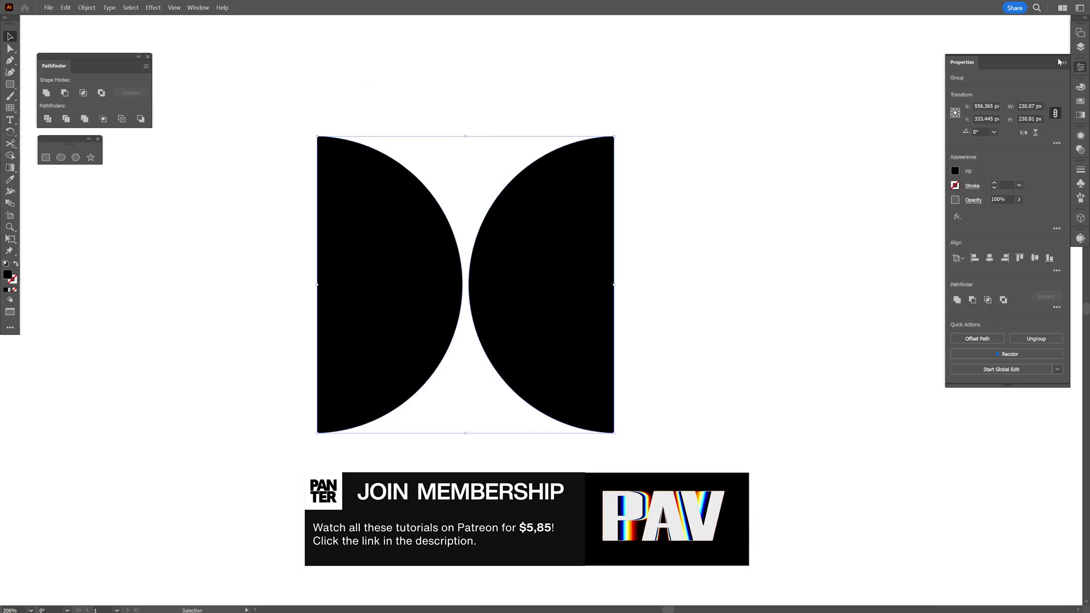
pyautogui.click(1064, 63)
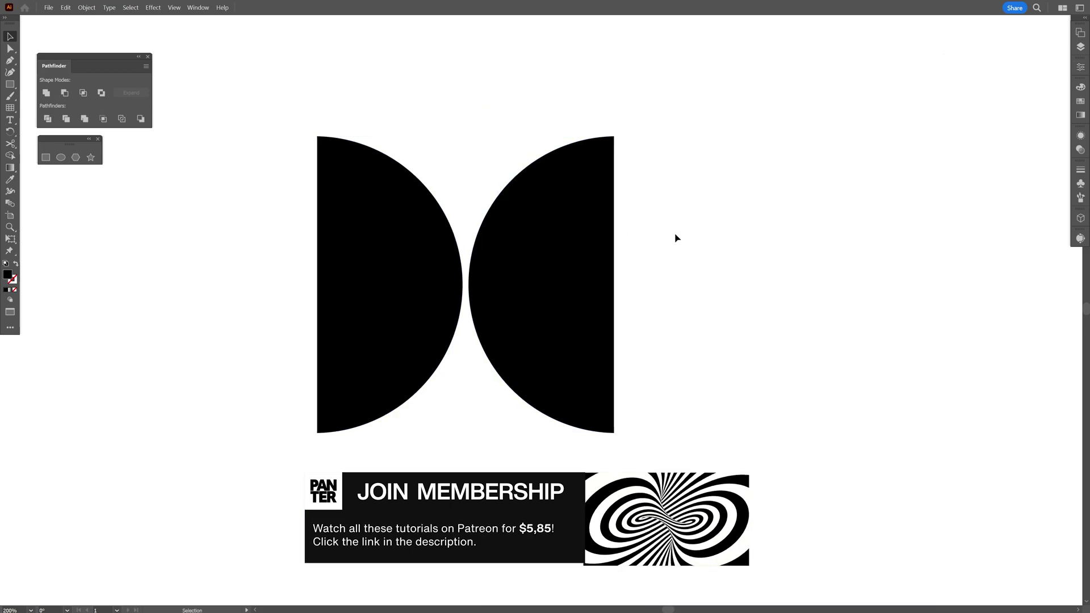
# Step: Duplicate the half-circle tile to its right with a narrow gap and rotate the copy 90°
pyautogui.moveTo(555, 261); pyautogui.dragTo(767, 273)
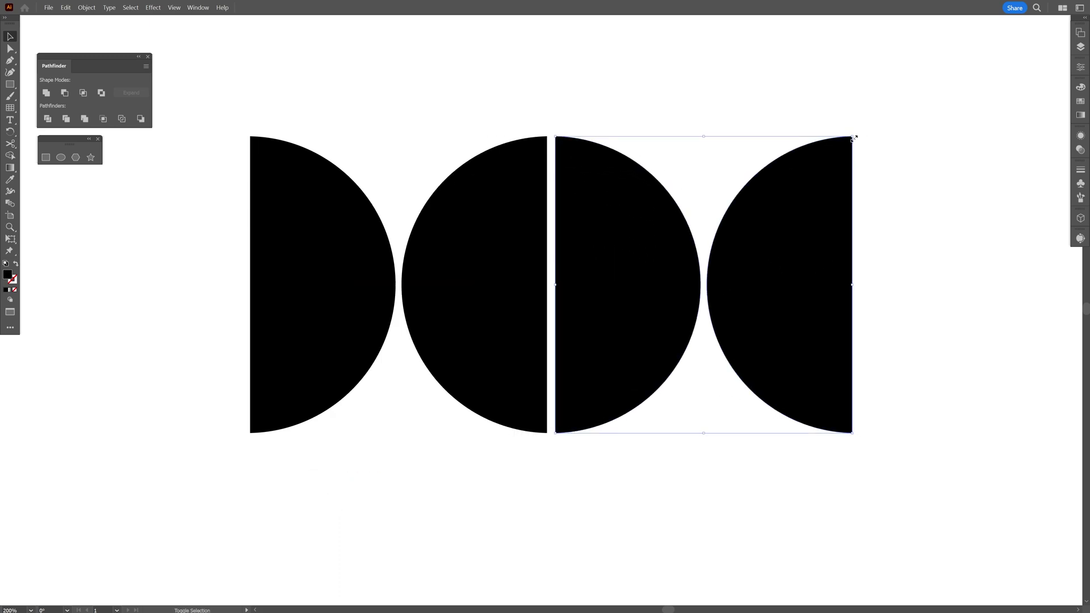
pyautogui.moveTo(854, 134); pyautogui.dragTo(908, 420)
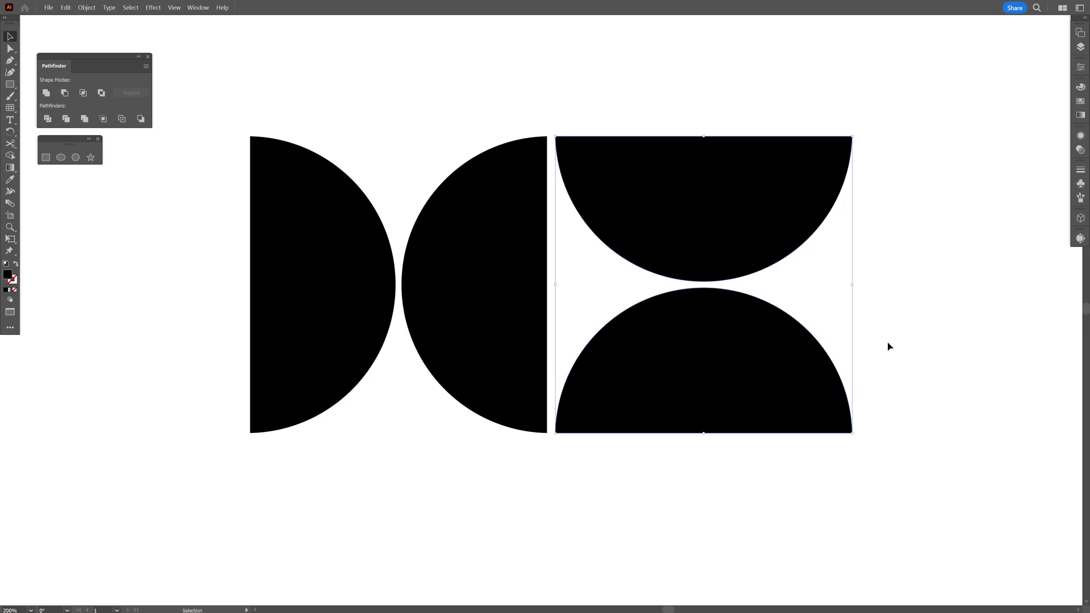
pyautogui.moveTo(749, 373); pyautogui.dragTo(750, 373)
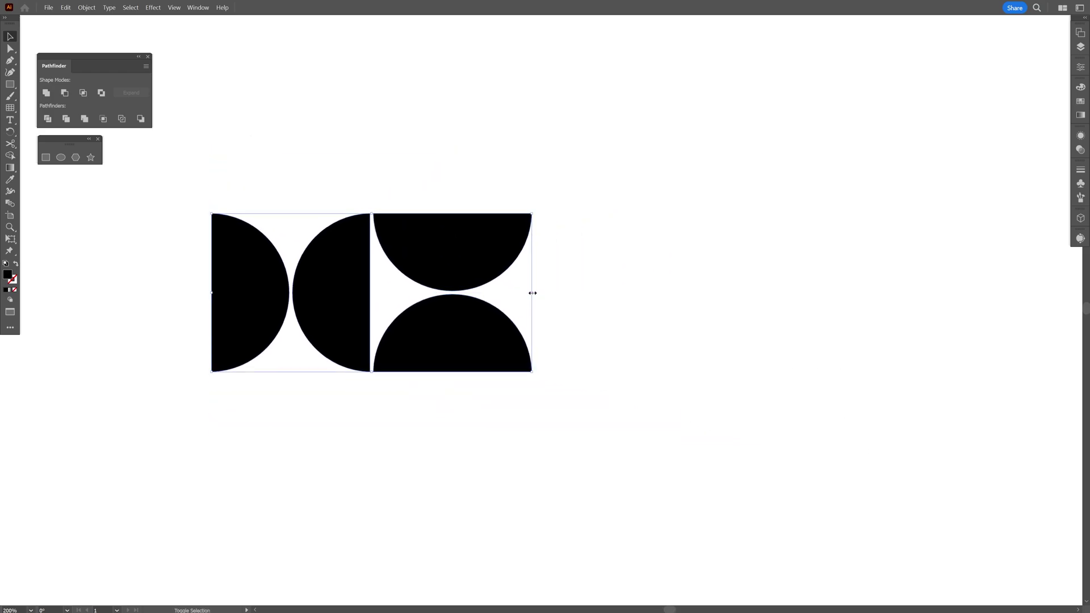
# Step: Copy the first tile to the right end of the row, and the rotated middle tile directly below the first tile
pyautogui.click(396, 244)
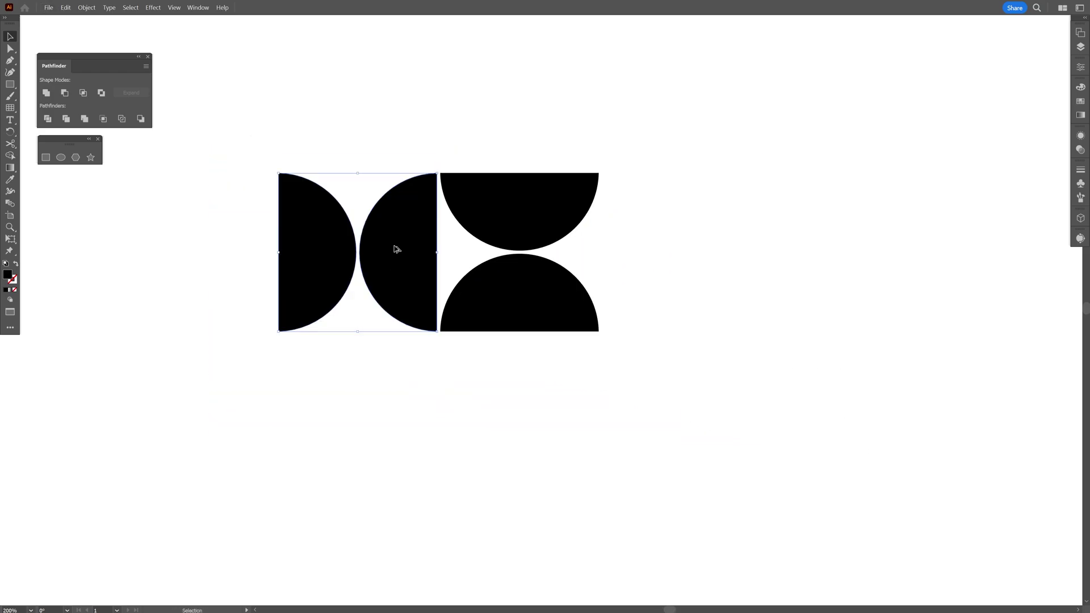
pyautogui.moveTo(396, 249); pyautogui.dragTo(717, 254)
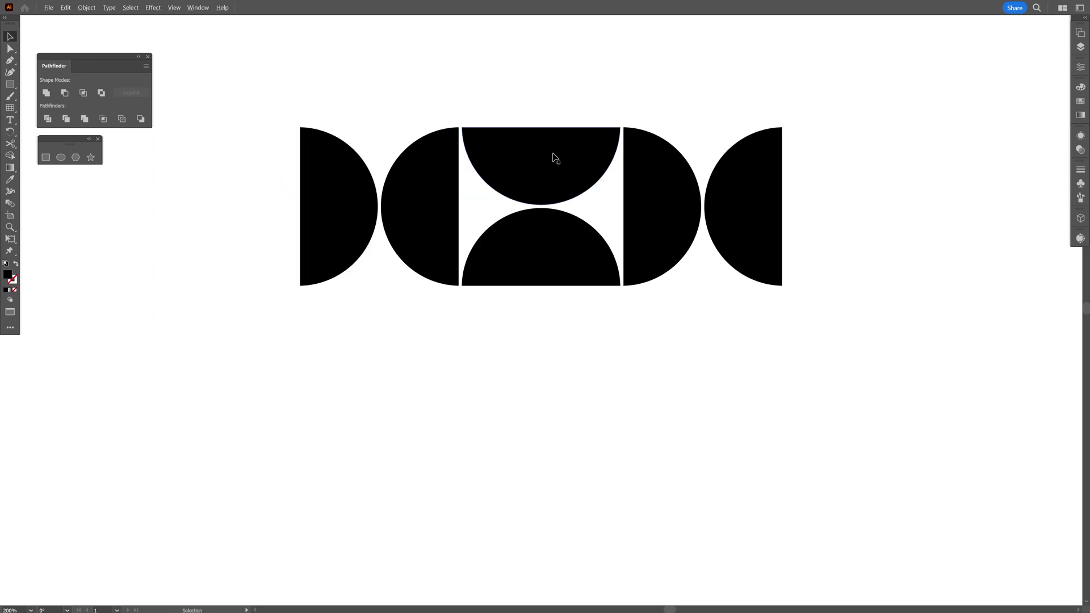
pyautogui.moveTo(551, 152); pyautogui.dragTo(392, 319)
pyautogui.scroll(4, 313, 290)
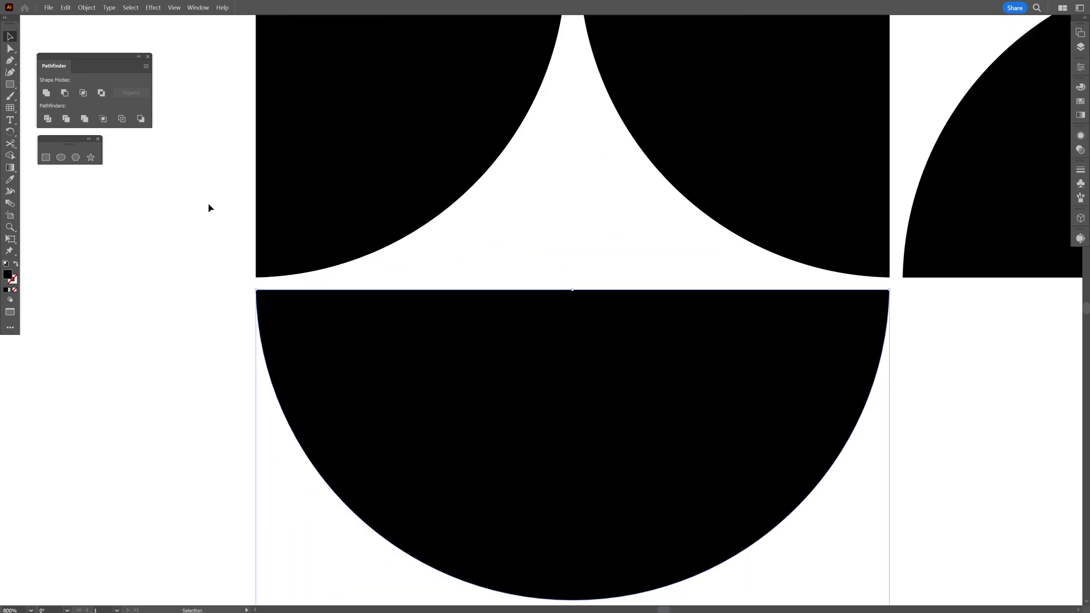
pyautogui.moveTo(350, 394); pyautogui.dragTo(456, 433)
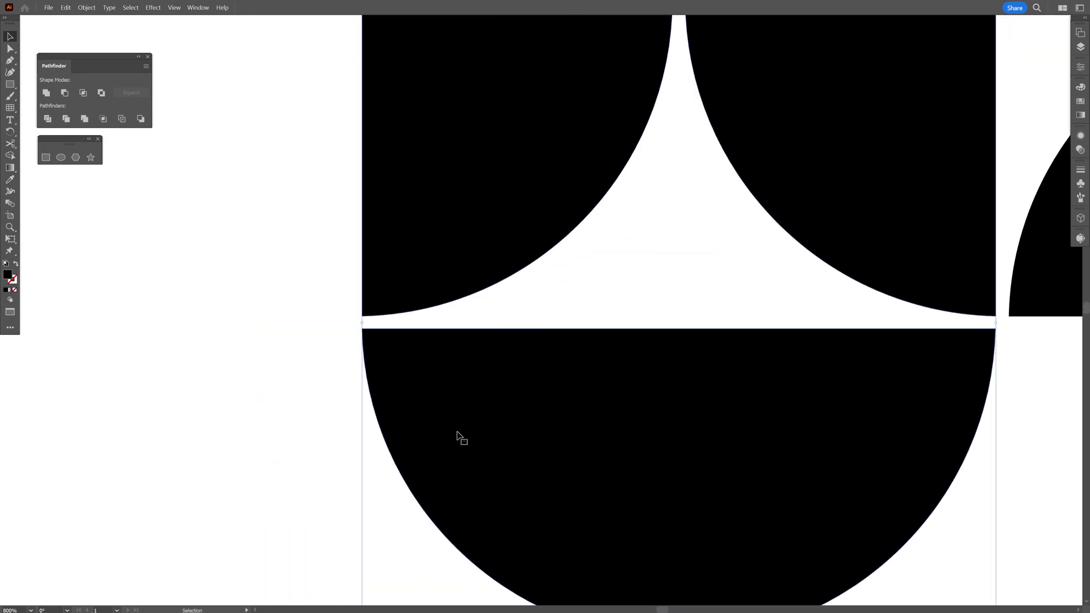
# Step: Duplicate the second-row tile into the centre position and rotate the copy 90°
pyautogui.scroll(-4, 457, 433)
pyautogui.moveTo(403, 344); pyautogui.dragTo(564, 344)
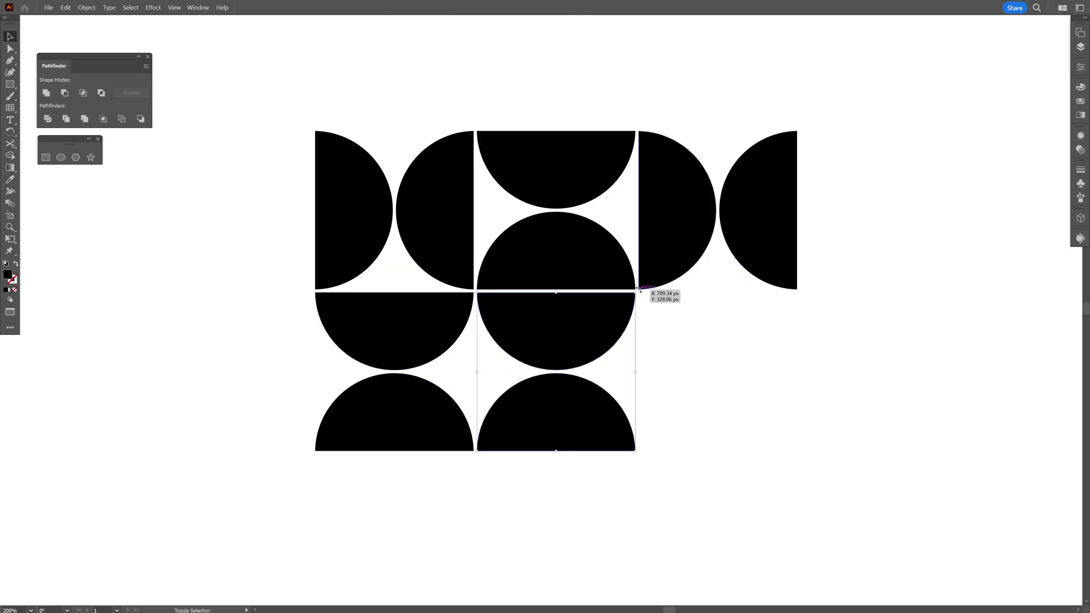
pyautogui.moveTo(676, 316); pyautogui.dragTo(725, 478)
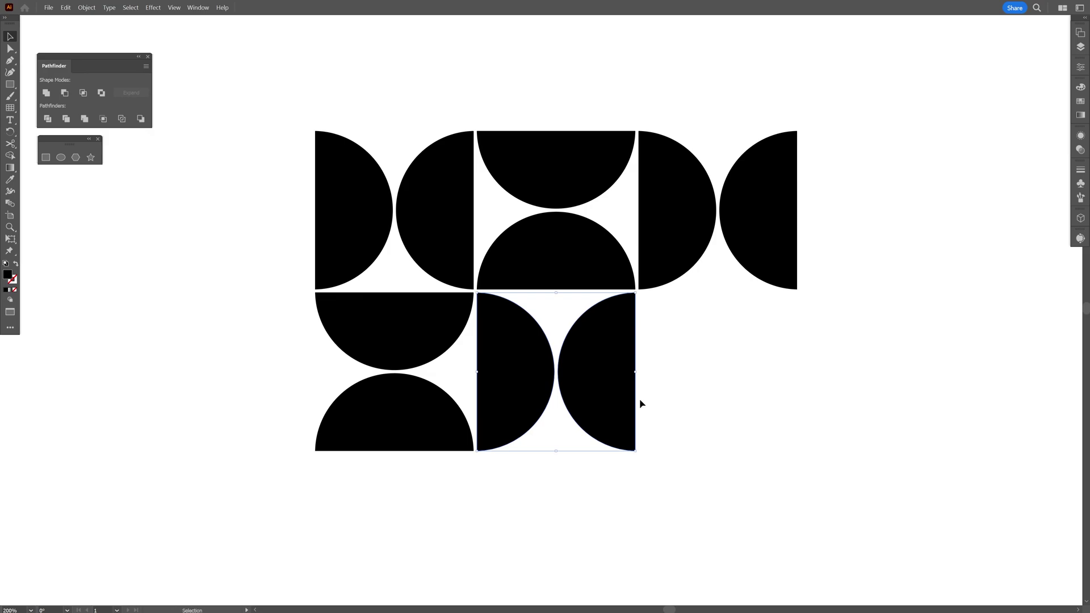
# Step: Ungroup the centre tile and rotate its right half circle 180° so both curves face right
pyautogui.rightClick(611, 371)
pyautogui.click(657, 265)
pyautogui.moveTo(704, 334); pyautogui.dragTo(601, 392)
pyautogui.moveTo(650, 307); pyautogui.dragTo(538, 495)
# Step: Duplicate both centre half circles into the second row's right position and rotate them 90° so the curves face down
pyautogui.keyDown('shift'); pyautogui.click(529, 392); pyautogui.keyUp('shift')
pyautogui.moveTo(522, 352); pyautogui.dragTo(684, 358)
pyautogui.moveTo(814, 312); pyautogui.dragTo(778, 402)
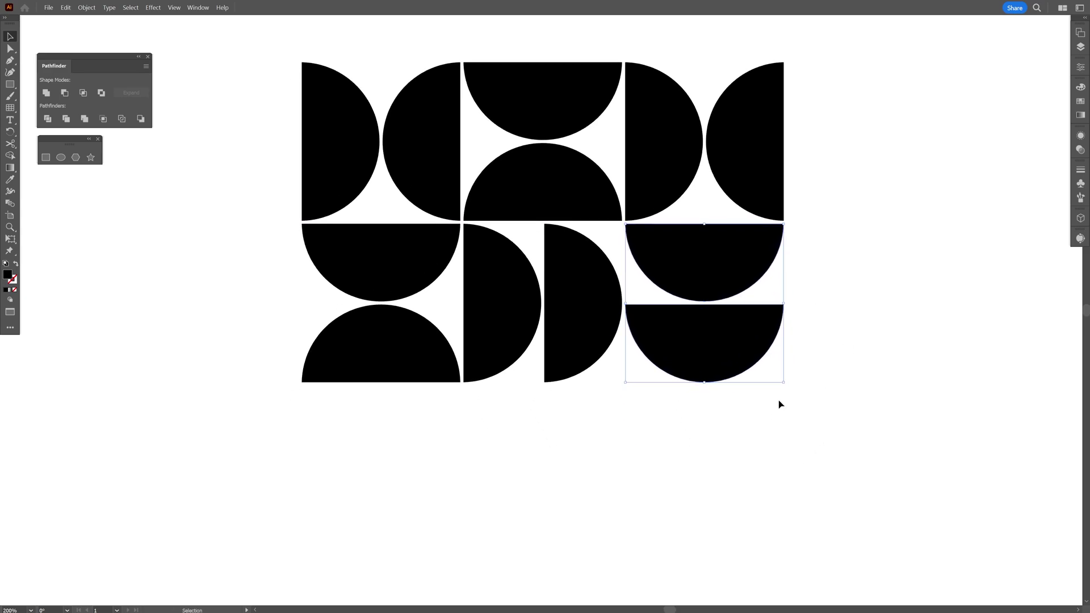
# Step: Copy the upper-left tile to the start of the third row and both centre half circles directly below themselves
pyautogui.click(434, 83)
pyautogui.moveTo(433, 83); pyautogui.dragTo(448, 407)
pyautogui.moveTo(586, 309); pyautogui.dragTo(587, 472)
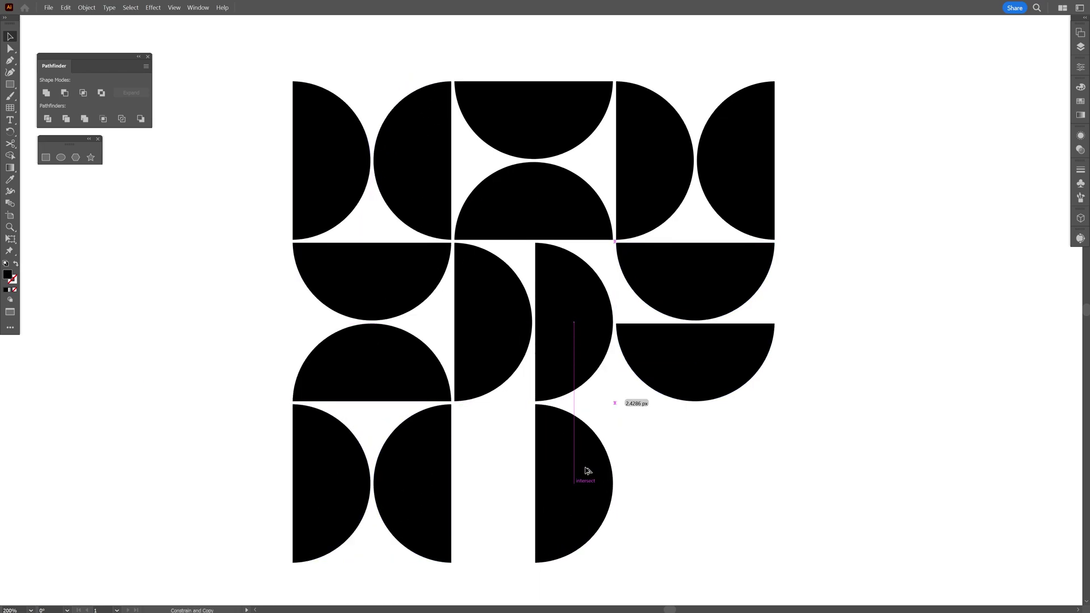
pyautogui.moveTo(514, 301); pyautogui.dragTo(514, 463)
pyautogui.moveTo(735, 450); pyautogui.dragTo(699, 381)
# Step: Duplicate the third row's middle pair to the right and rotate the copies 180° so their curves face left
pyautogui.keyDown('shift'); pyautogui.click(539, 398); pyautogui.keyUp('shift')
pyautogui.moveTo(474, 404); pyautogui.dragTo(636, 404)
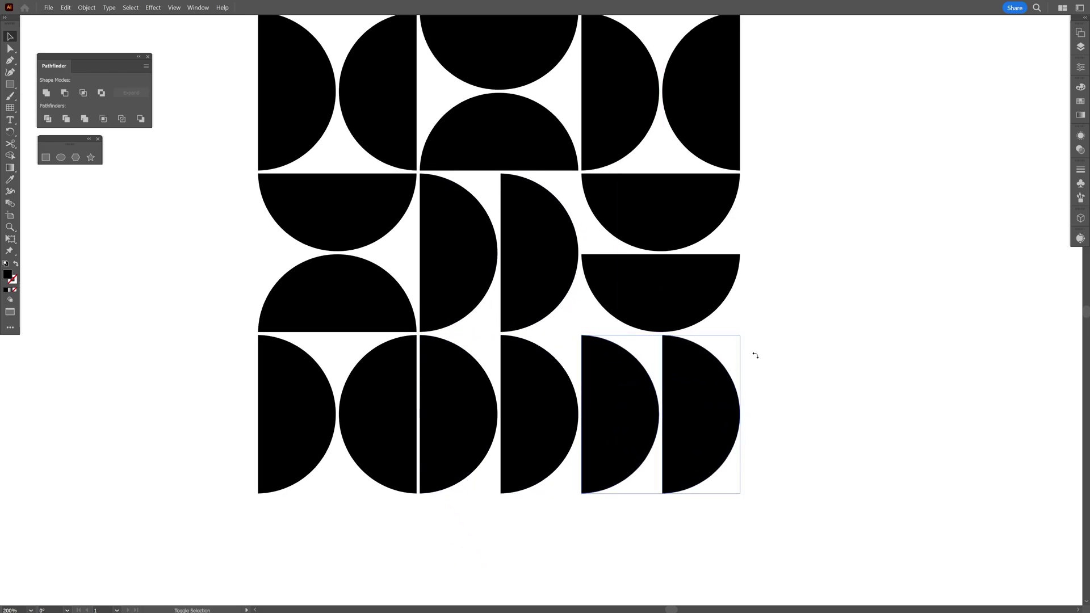
pyautogui.moveTo(764, 371); pyautogui.dragTo(532, 528)
# Step: Examine the edge alignment and gaps of the tiles in the right column up close
pyautogui.scroll(4, 826, 442)
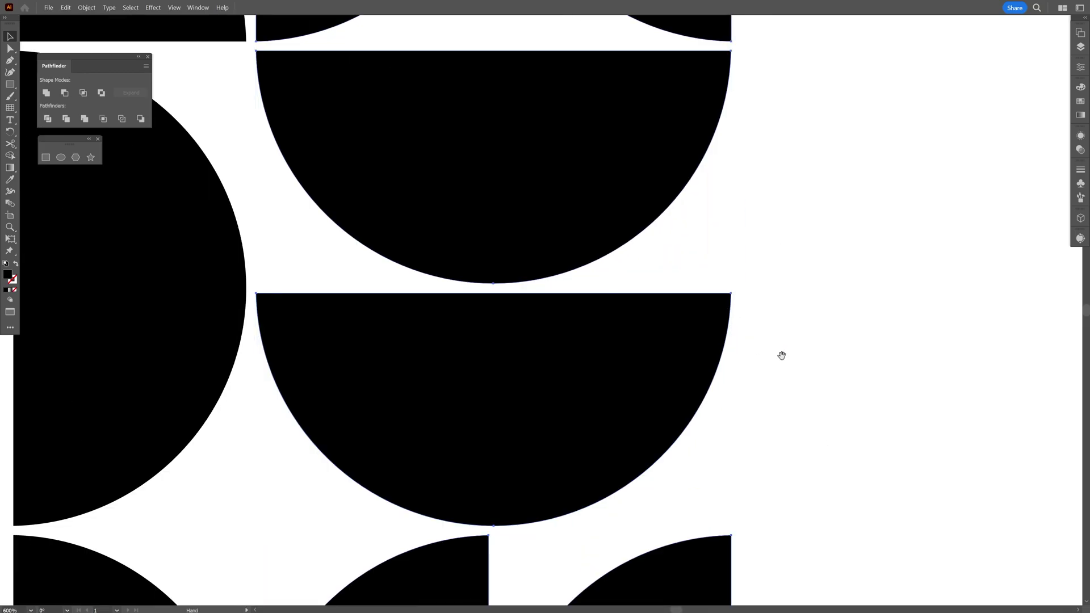
pyautogui.scroll(-1, 661, 275)
pyautogui.moveTo(661, 255); pyautogui.dragTo(646, 349)
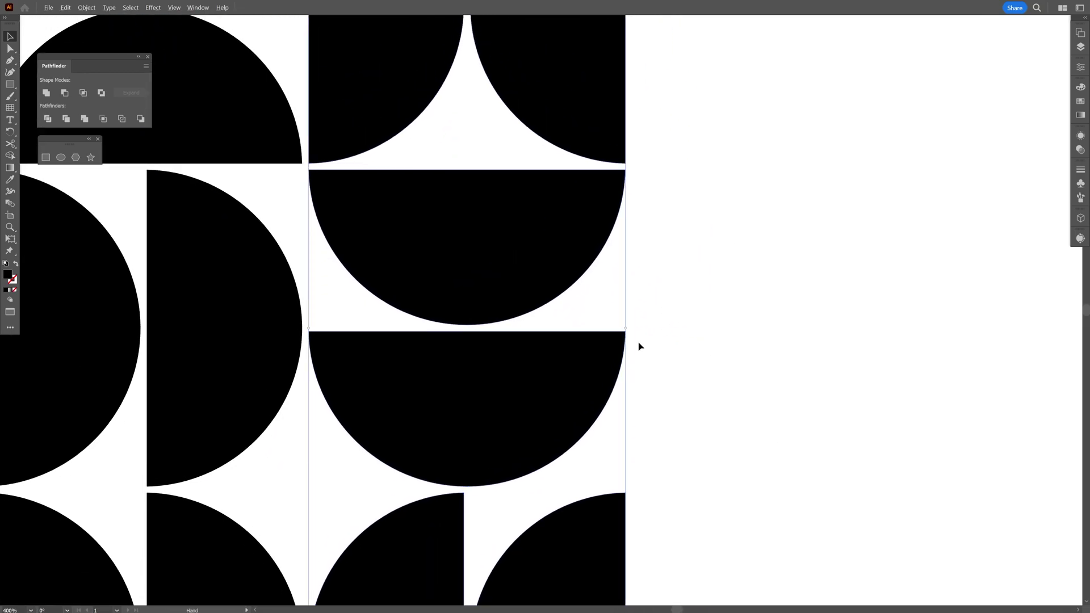
pyautogui.scroll(2, 637, 343)
pyautogui.scroll(-3, 635, 343)
pyautogui.scroll(-1, 635, 345)
pyautogui.click(716, 367)
pyautogui.moveTo(715, 367); pyautogui.dragTo(870, 336)
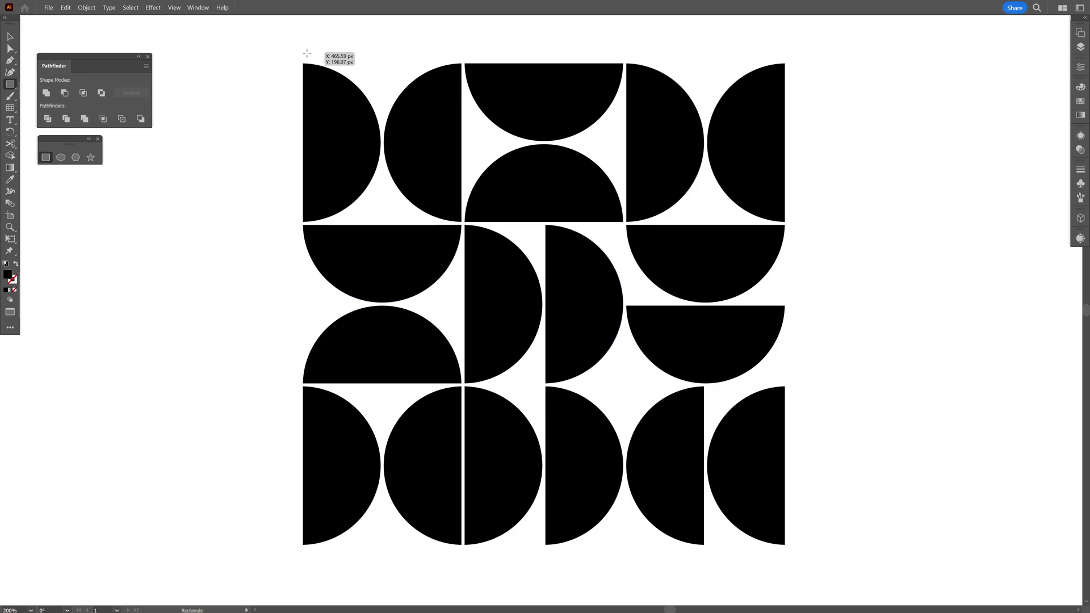
# Step: Draw a rectangle covering the whole three-by-three tile pattern and check its fit at the lower-right corner
pyautogui.moveTo(302, 63); pyautogui.dragTo(785, 394)
pyautogui.press('space')
pyautogui.moveTo(632, 495); pyautogui.dragTo(658, 406)
pyautogui.scroll(4, 672, 444)
pyautogui.press('v')
pyautogui.press('space')
pyautogui.moveTo(806, 460); pyautogui.dragTo(643, 389)
pyautogui.scroll(2, 693, 443)
pyautogui.scroll(-3, 584, 394)
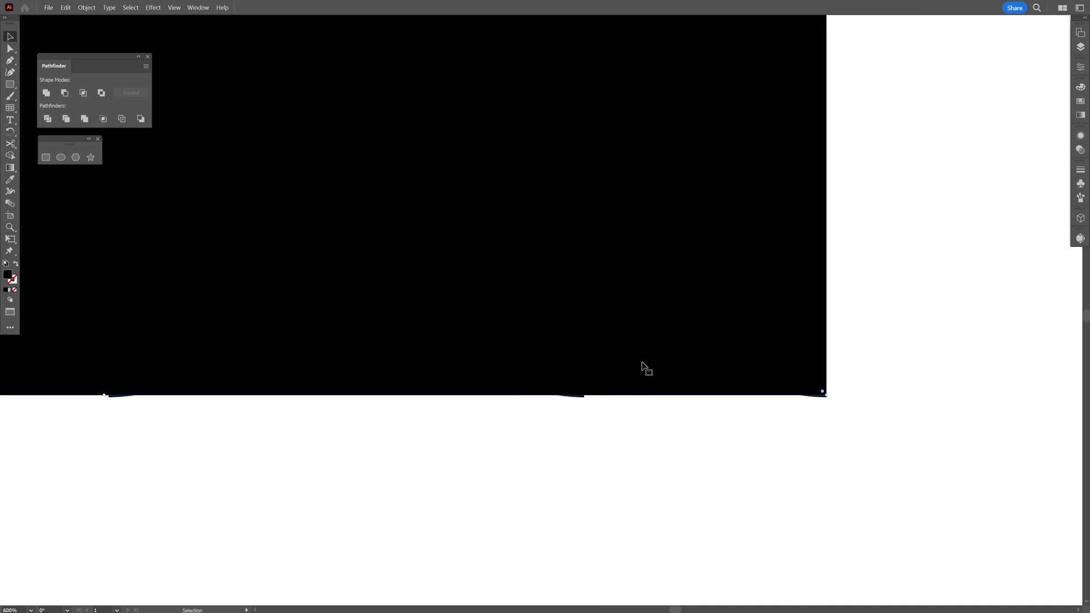
# Step: Fill the covering rectangle with light gray and send it behind the half circles
pyautogui.click(1081, 101)
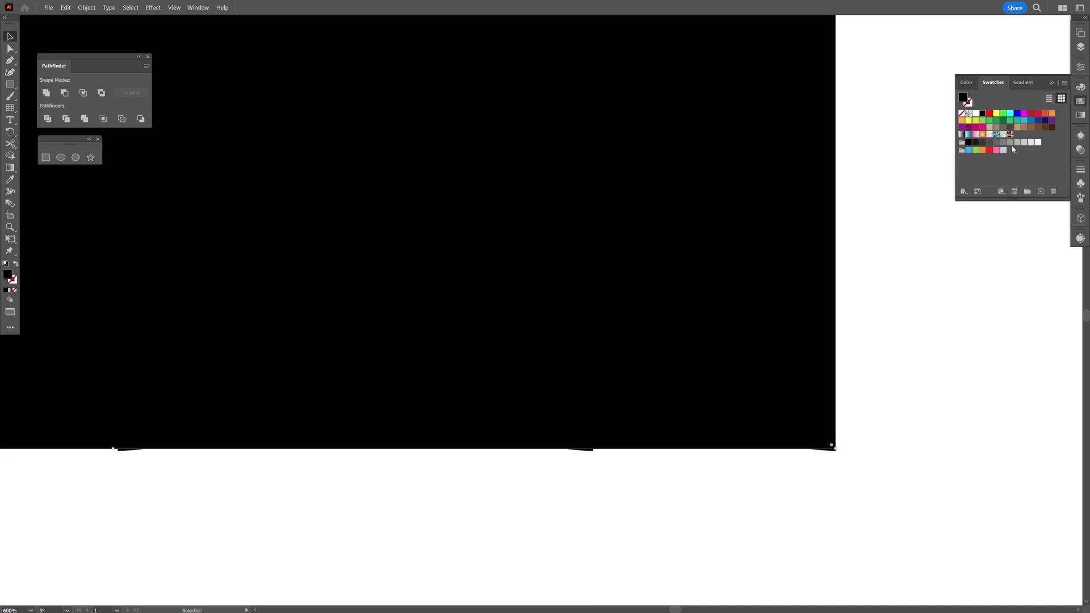
pyautogui.click(1016, 145)
pyautogui.rightClick(794, 134)
pyautogui.moveTo(835, 373)
pyautogui.click(936, 406)
pyautogui.click(909, 449)
# Step: Group the four half circles in the bottom row's middle and right tiles
pyautogui.scroll(-2, 891, 497)
pyautogui.keyDown('shift'); pyautogui.click(788, 334); pyautogui.keyUp('shift')
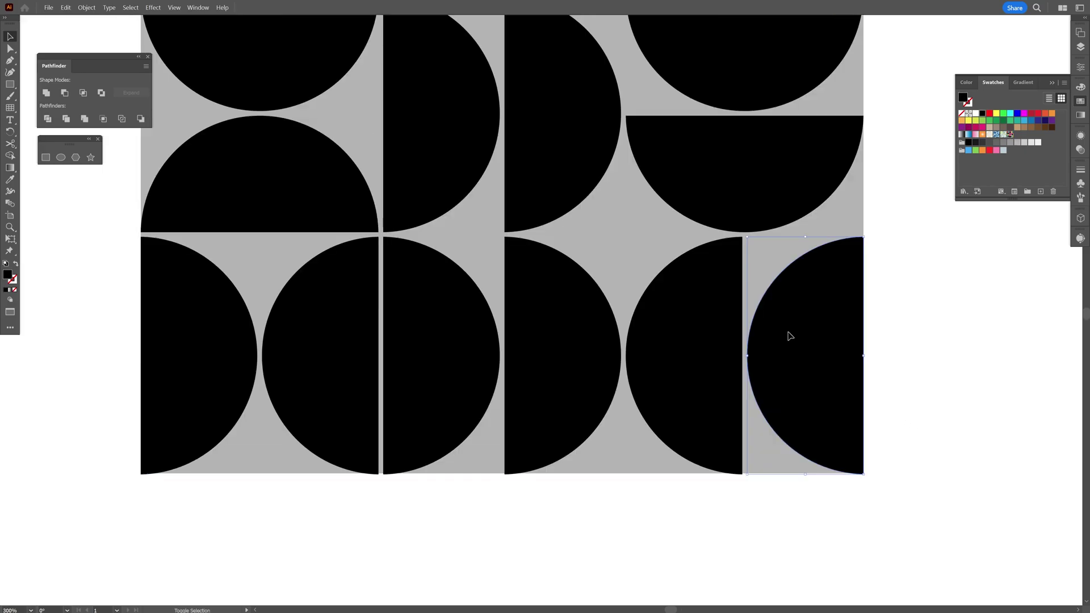
pyautogui.keyDown('shift'); pyautogui.click(667, 321); pyautogui.keyUp('shift')
pyautogui.keyDown('shift'); pyautogui.click(577, 325); pyautogui.keyUp('shift')
pyautogui.keyDown('shift'); pyautogui.click(409, 335); pyautogui.keyUp('shift')
pyautogui.rightClick(229, 331)
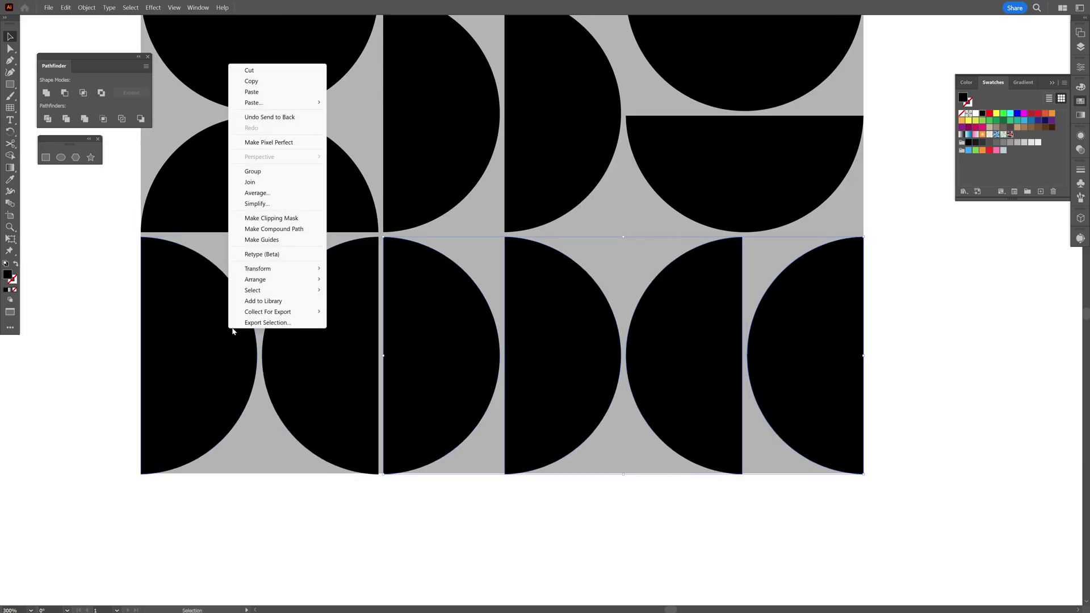
pyautogui.click(273, 171)
# Step: Group all the half circles in the middle row of the design
pyautogui.moveTo(306, 163); pyautogui.dragTo(274, 457)
pyautogui.click(274, 457)
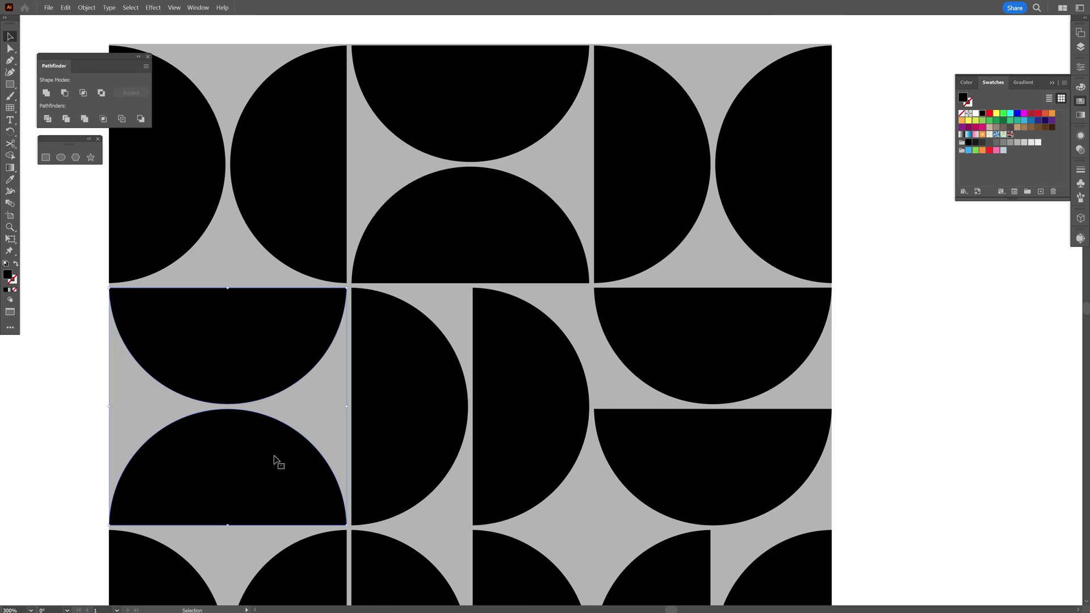
pyautogui.keyDown('shift'); pyautogui.click(408, 406); pyautogui.keyUp('shift')
pyautogui.keyDown('shift'); pyautogui.click(550, 380); pyautogui.keyUp('shift')
pyautogui.keyDown('shift'); pyautogui.click(650, 372); pyautogui.keyUp('shift')
pyautogui.rightClick(701, 311)
pyautogui.click(725, 430)
# Step: Move the bottom row's grouped half circles up slightly to meet the lower edge of the gray background
pyautogui.moveTo(658, 181); pyautogui.dragTo(725, 342)
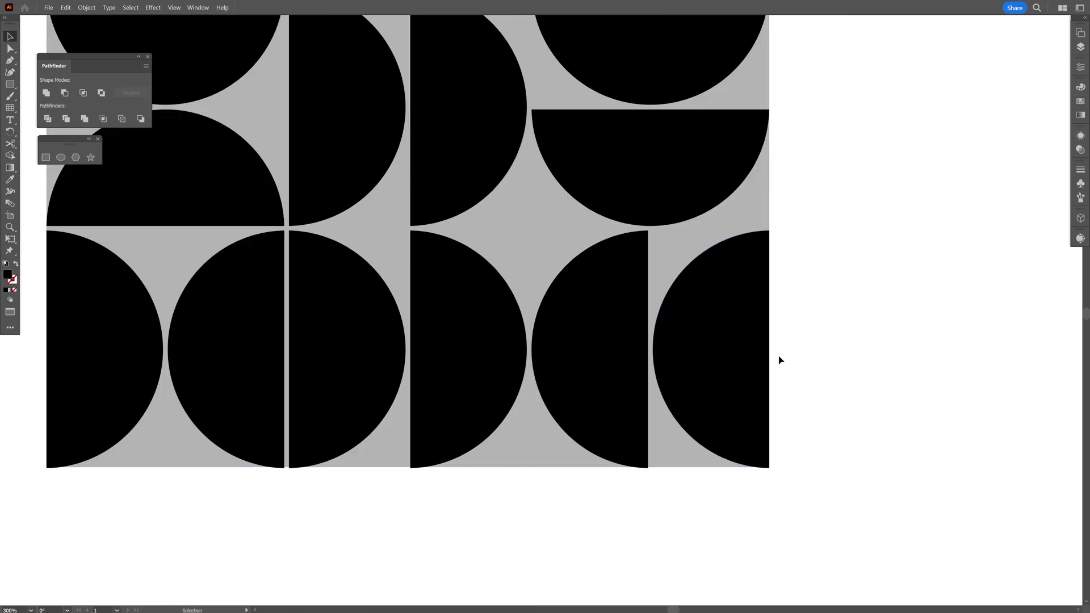
pyautogui.scroll(4, 780, 360)
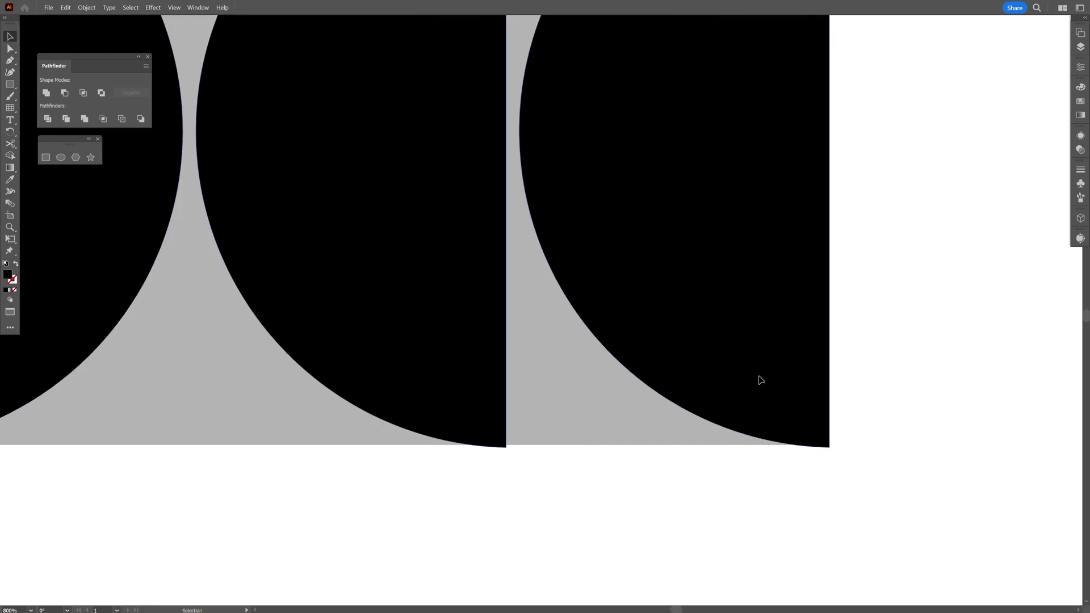
pyautogui.moveTo(759, 377); pyautogui.dragTo(761, 378)
pyautogui.scroll(2, 773, 413)
pyautogui.click(976, 347)
pyautogui.scroll(-6, 936, 342)
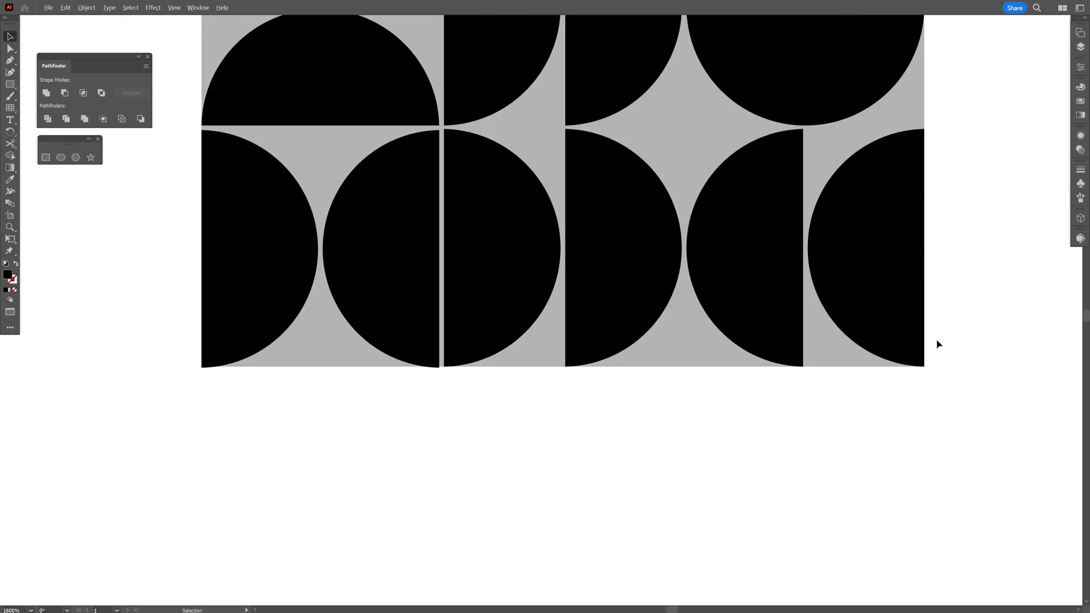
# Step: Distribute the rows of half circles evenly by their vertical centers
pyautogui.moveTo(953, 251); pyautogui.dragTo(798, 492)
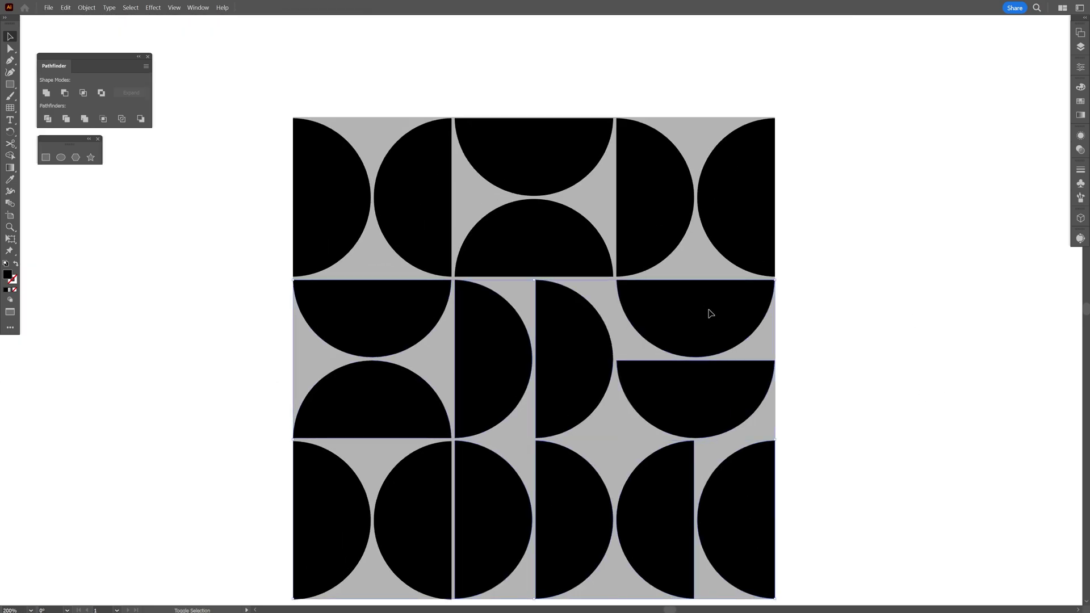
pyautogui.hotkey('ctrl', 'a')
pyautogui.click(1080, 67)
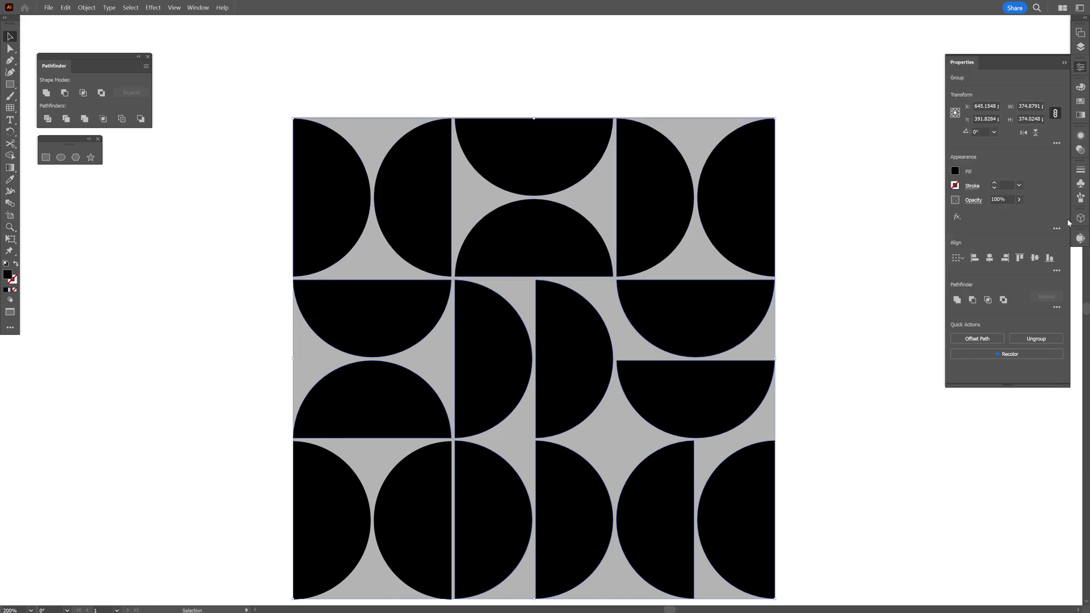
pyautogui.click(1057, 271)
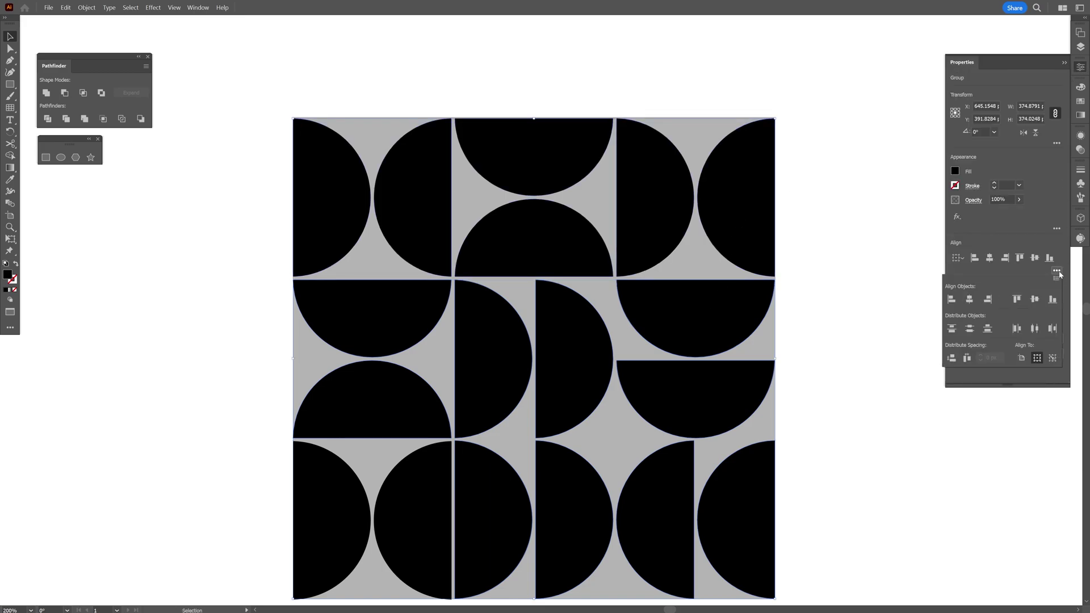
pyautogui.click(970, 329)
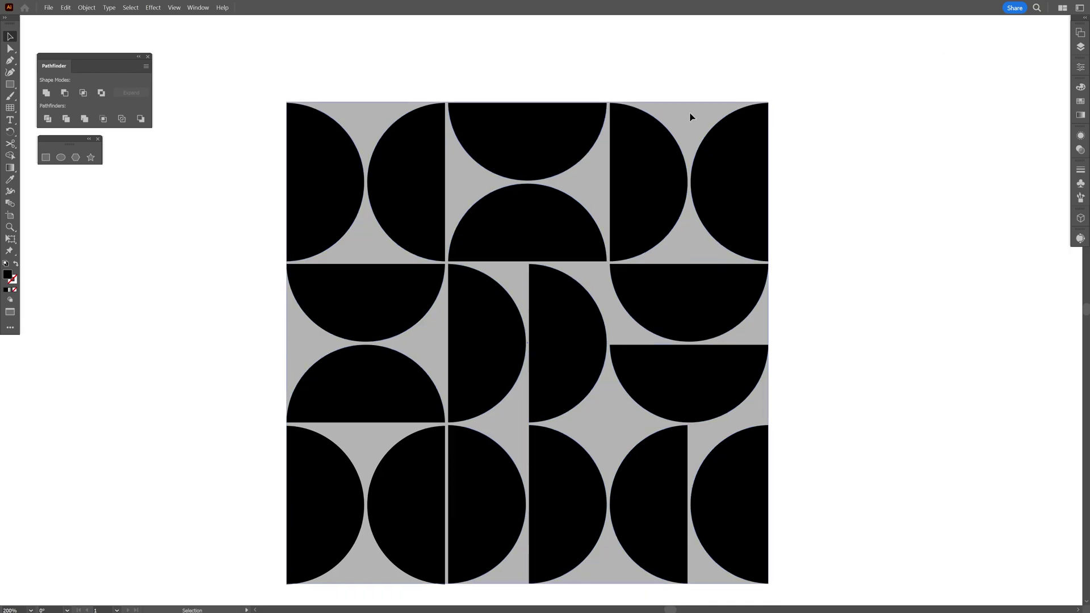
# Step: Delete the gray background square and group all the half circles into one object
pyautogui.moveTo(691, 115); pyautogui.dragTo(808, 70)
pyautogui.press('Delete')
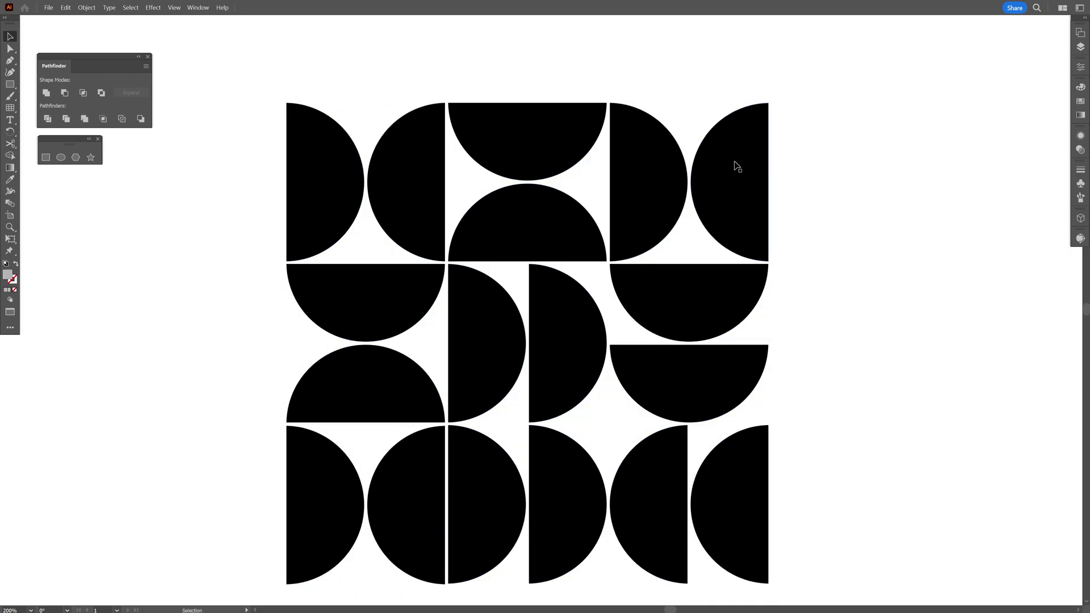
pyautogui.scroll(-1, 732, 162)
pyautogui.moveTo(767, 159); pyautogui.dragTo(783, 198)
pyautogui.moveTo(820, 163); pyautogui.dragTo(392, 492)
pyautogui.rightClick(516, 341)
pyautogui.click(525, 463)
# Step: Scale the grouped design down to about 246 px wide and place it mid-canvas
pyautogui.moveTo(596, 343); pyautogui.dragTo(534, 325)
pyautogui.moveTo(704, 319); pyautogui.dragTo(642, 319)
pyautogui.moveTo(559, 302); pyautogui.dragTo(571, 280)
# Step: Make a new pattern from the grouped half circles
pyautogui.click(88, 8)
pyautogui.moveTo(176, 277)
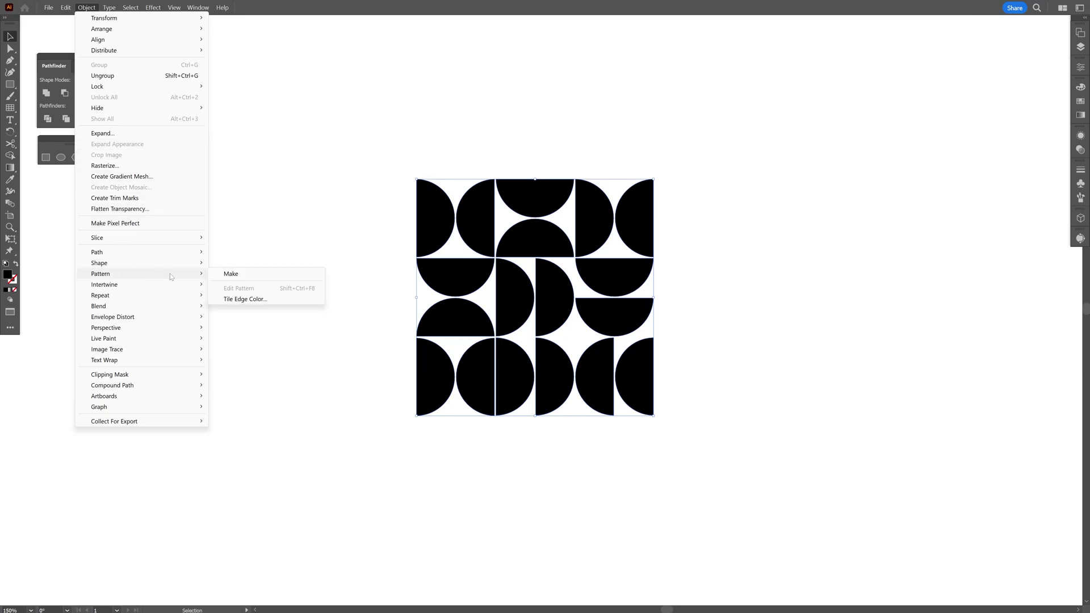
pyautogui.click(264, 273)
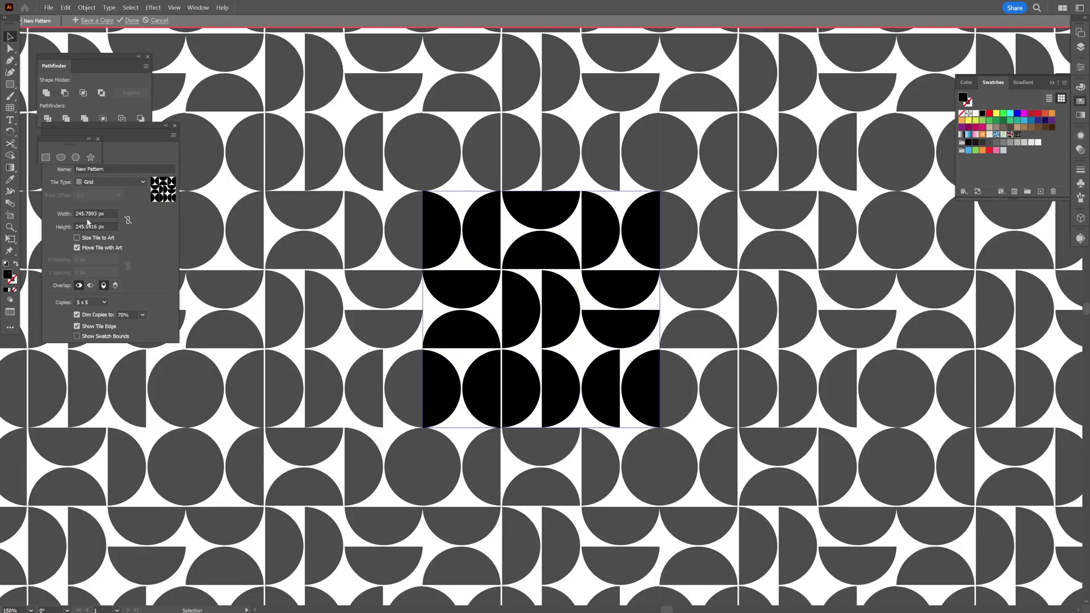
# Step: Set the pattern tile's width and height to 247.5 px and finish editing the pattern
pyautogui.click(101, 214)
pyautogui.hotkey('ctrl', 'a')
pyautogui.write('247')
pyautogui.press('Return')
pyautogui.press('Up')
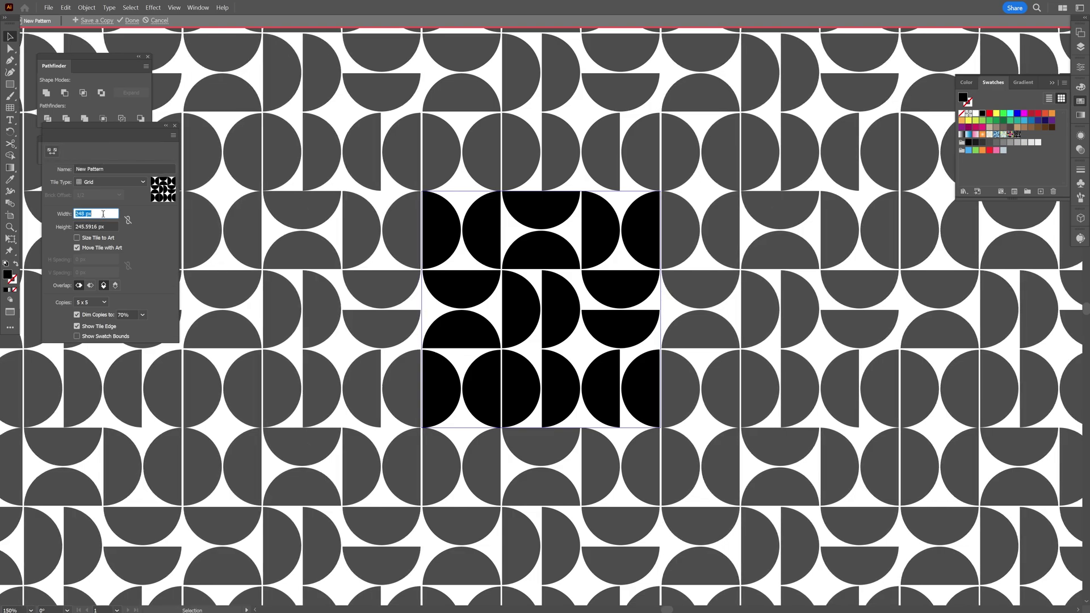
pyautogui.press('Down')
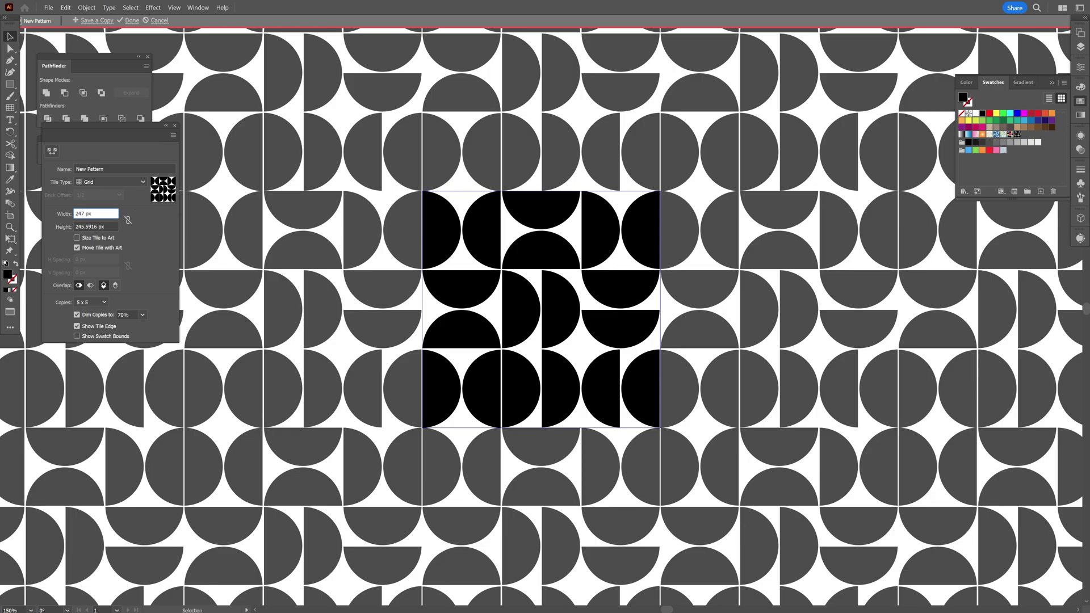
pyautogui.write('.5')
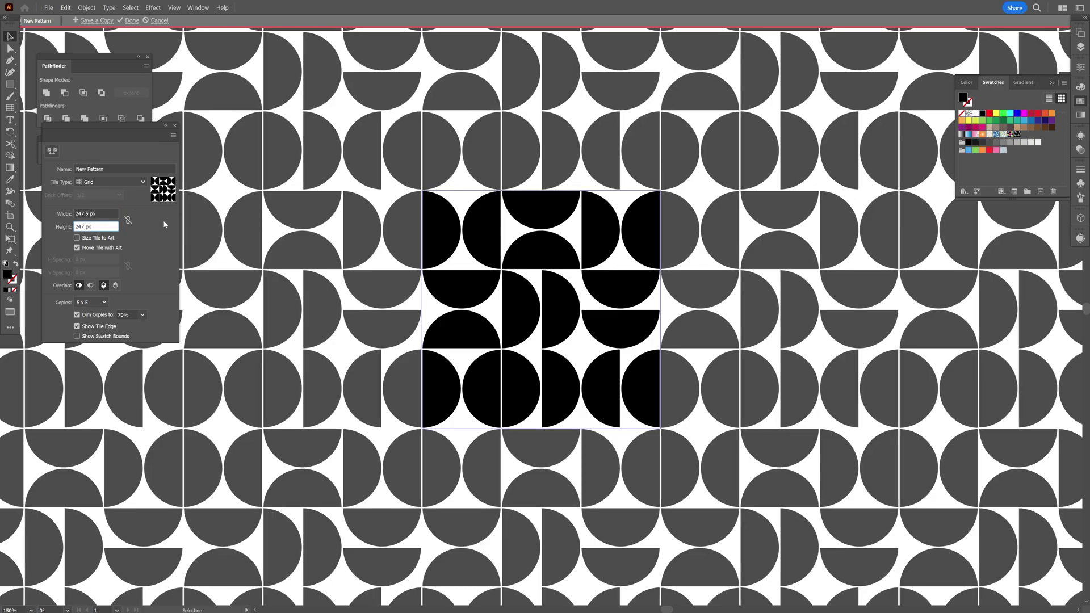
pyautogui.write('.5')
pyautogui.press('Tab')
pyautogui.click(131, 21)
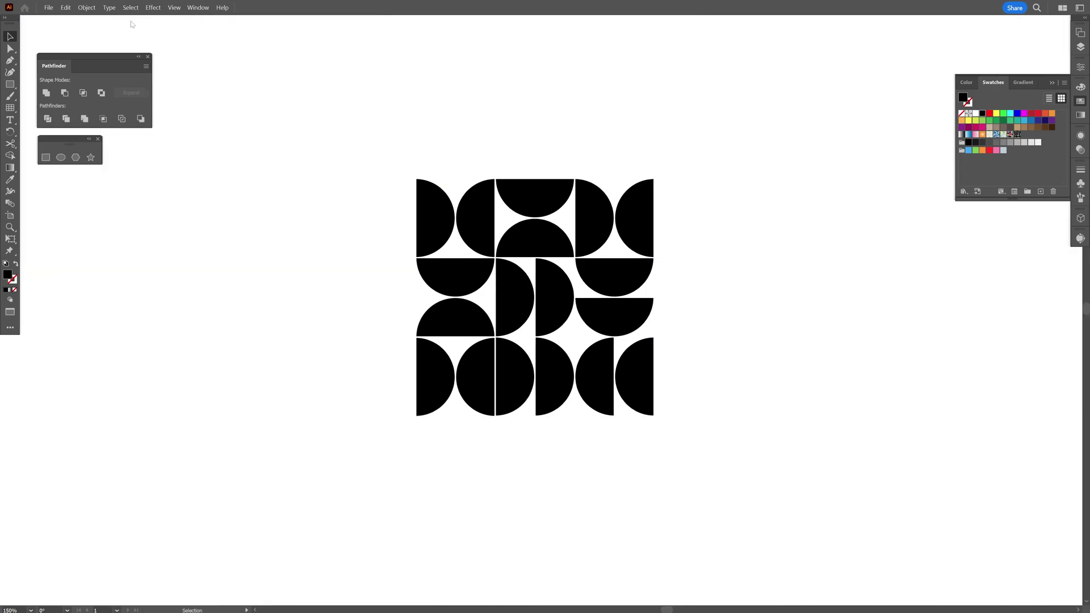
# Step: Delete the original artwork and draw a large rectangle across the canvas filled with the new half-circle pattern swatch
pyautogui.press('Delete')
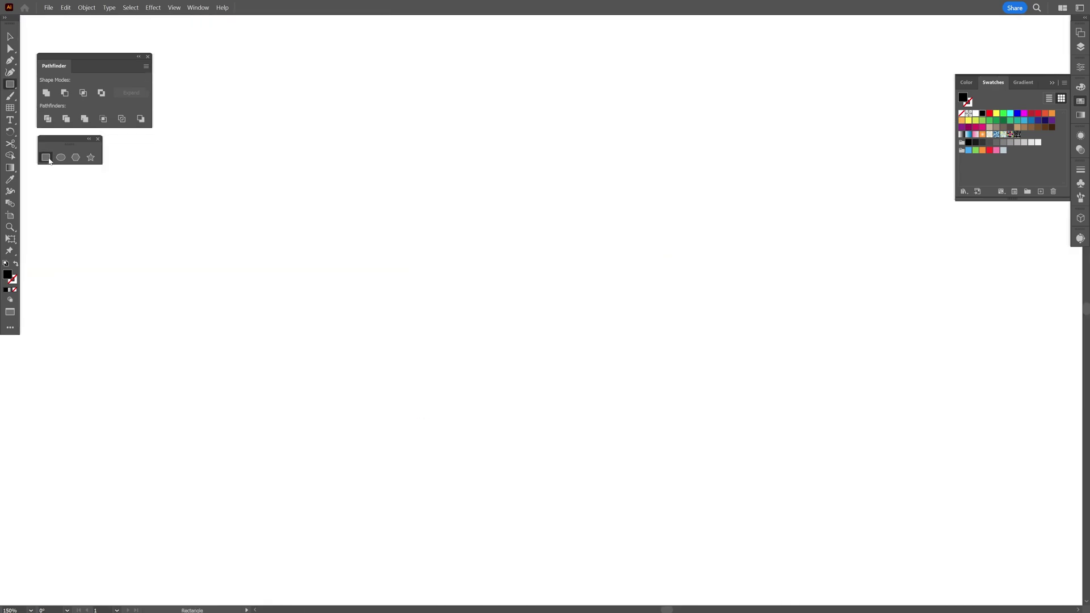
pyautogui.click(1017, 135)
pyautogui.moveTo(183, 53); pyautogui.dragTo(1008, 580)
pyautogui.press('v')
pyautogui.moveTo(647, 381); pyautogui.dragTo(603, 381)
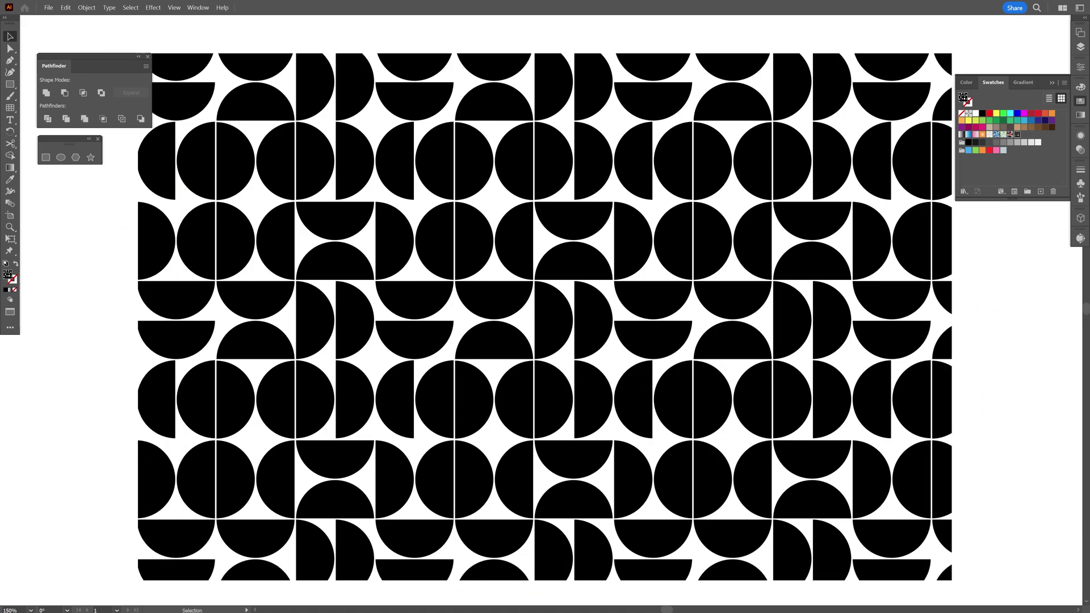